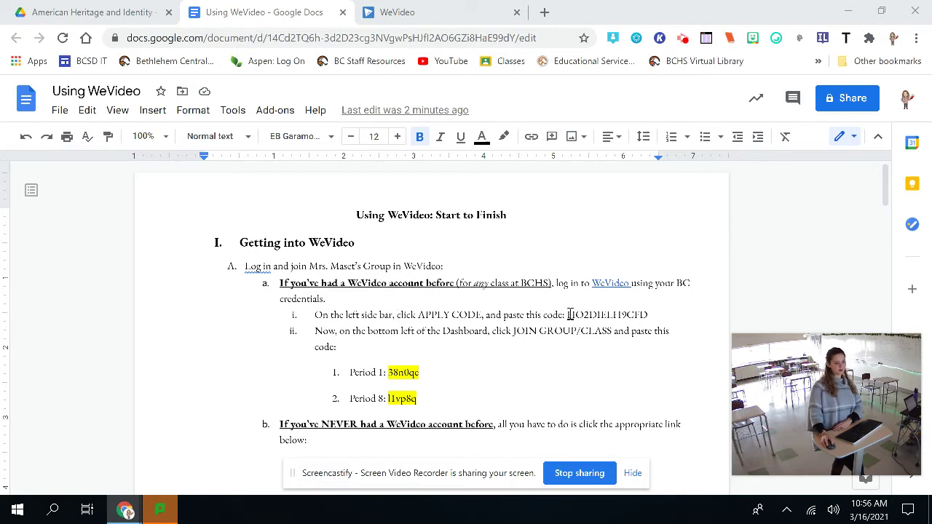
# Step: Select the class code in the guide's step i, then go to the WeVideo dashboard
pyautogui.moveTo(568, 314); pyautogui.dragTo(661, 317)
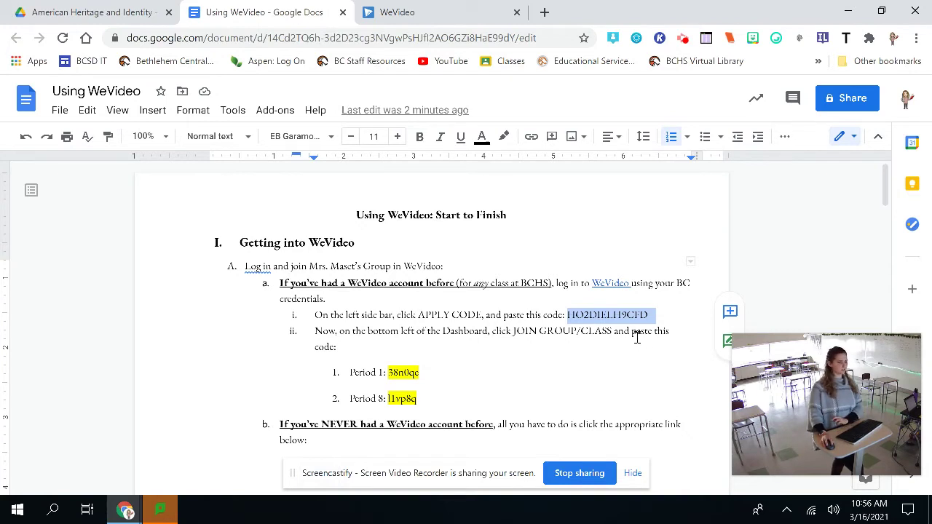
pyautogui.click(636, 337)
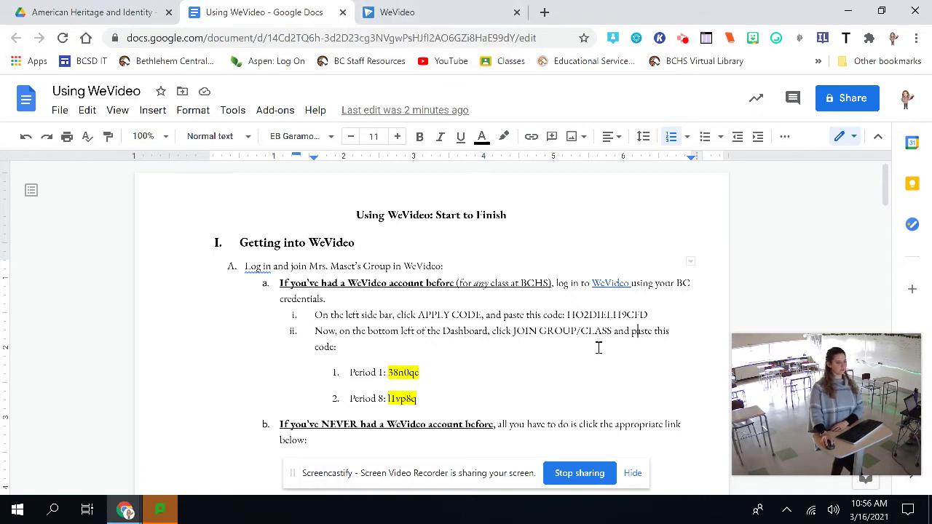
pyautogui.click(396, 11)
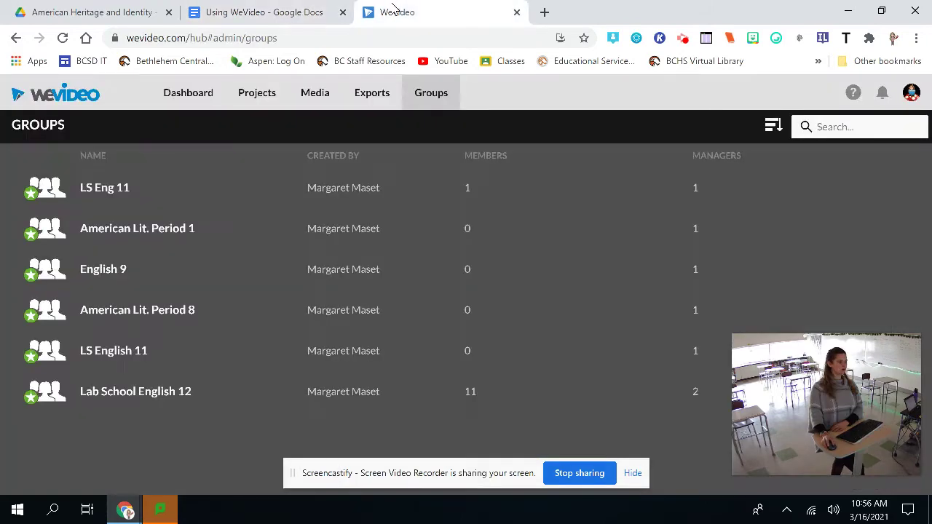
pyautogui.click(201, 95)
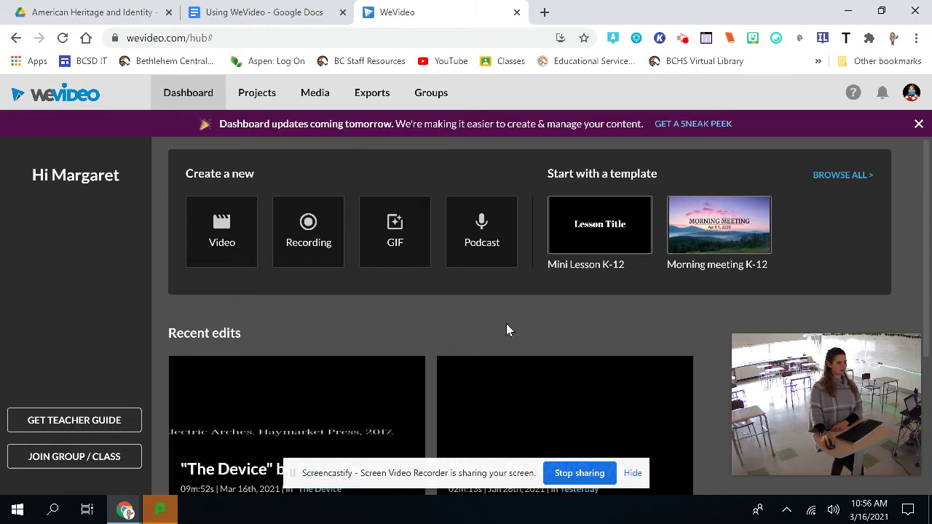
# Step: Open the Join Group / Class prompt, click into its code field, then return to the guide
pyautogui.scroll(-1, 257, 365)
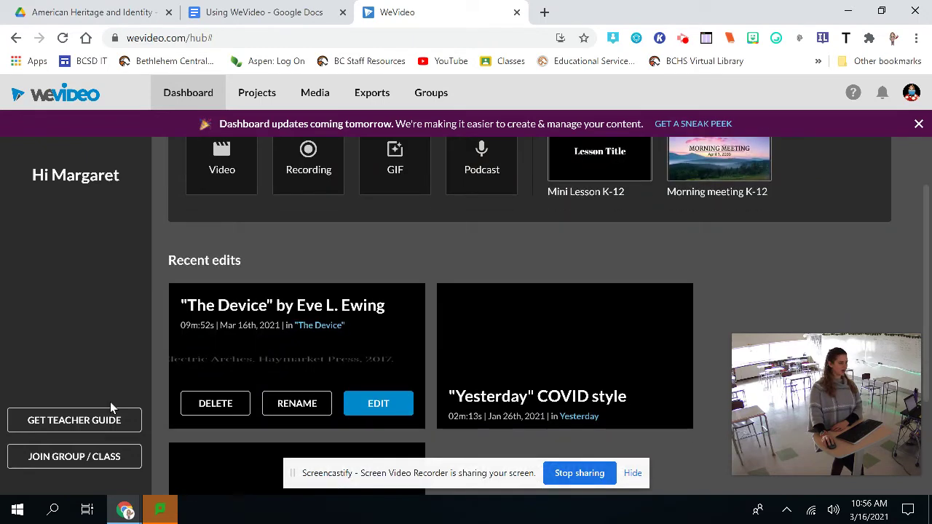
pyautogui.click(86, 463)
pyautogui.click(526, 281)
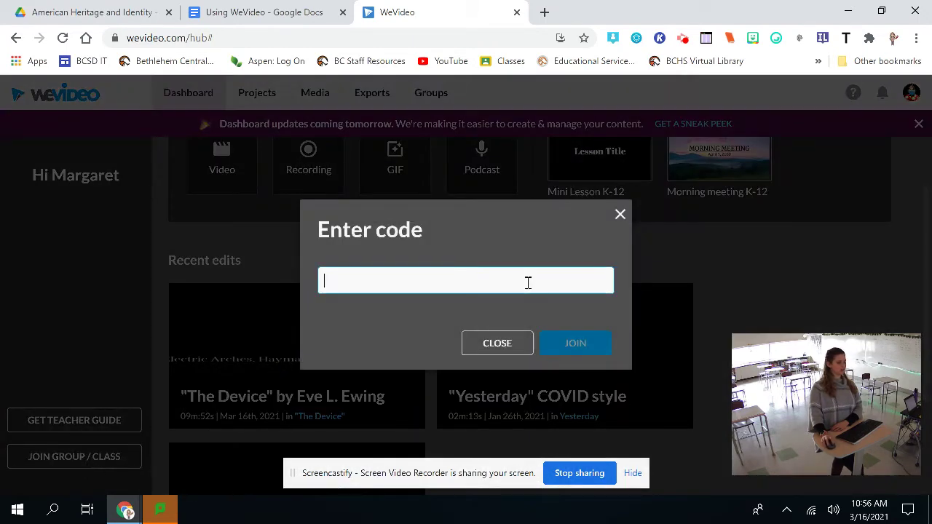
pyautogui.click(304, 10)
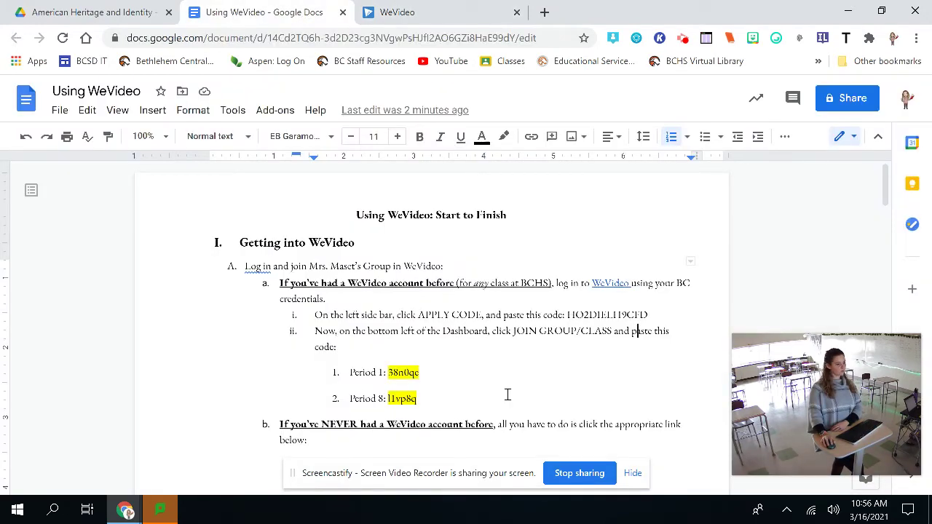
pyautogui.scroll(-1, 506, 393)
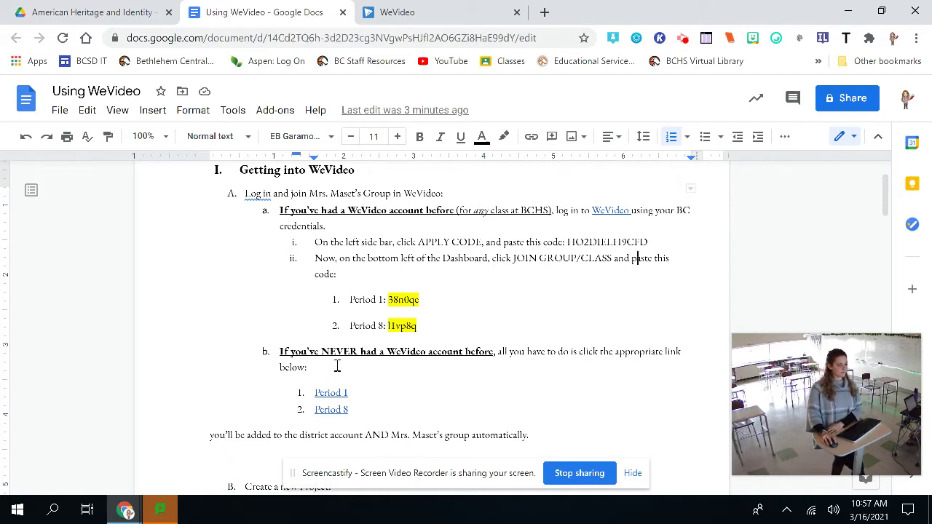
pyautogui.scroll(-3, 443, 401)
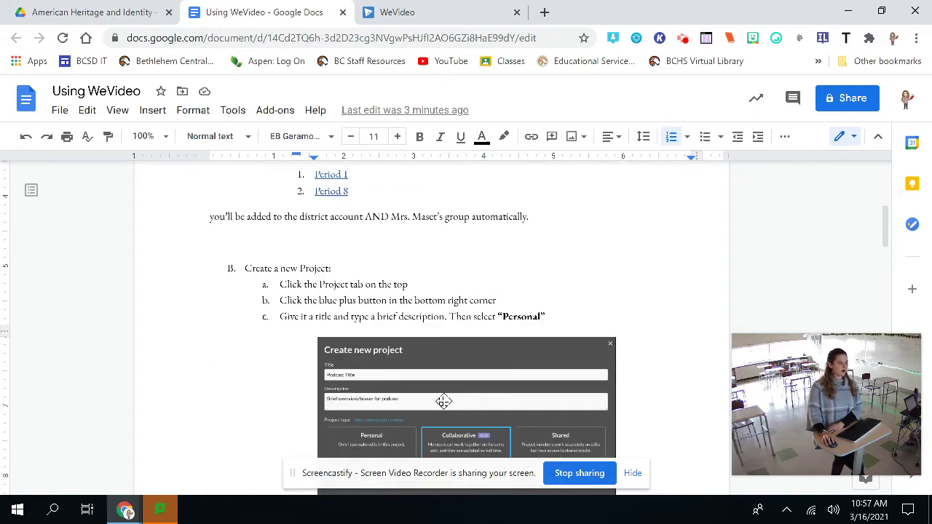
pyautogui.scroll(-1, 443, 402)
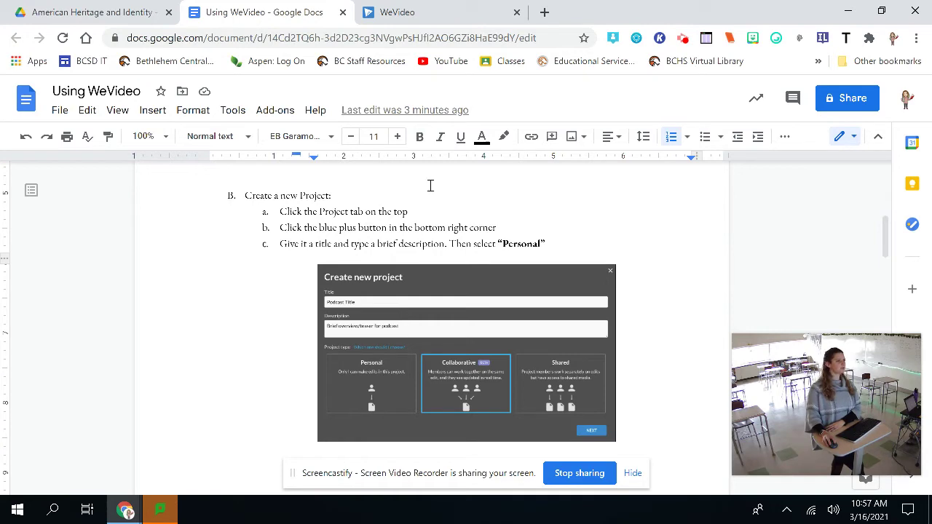
# Step: Close the join-code prompt and view the American Lit. Period 1 group's shared projects
pyautogui.click(401, 13)
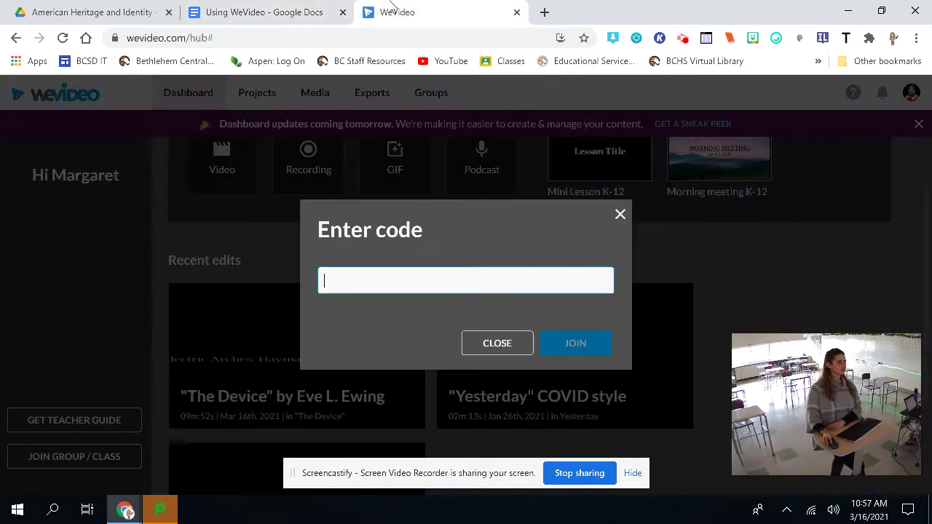
pyautogui.click(516, 345)
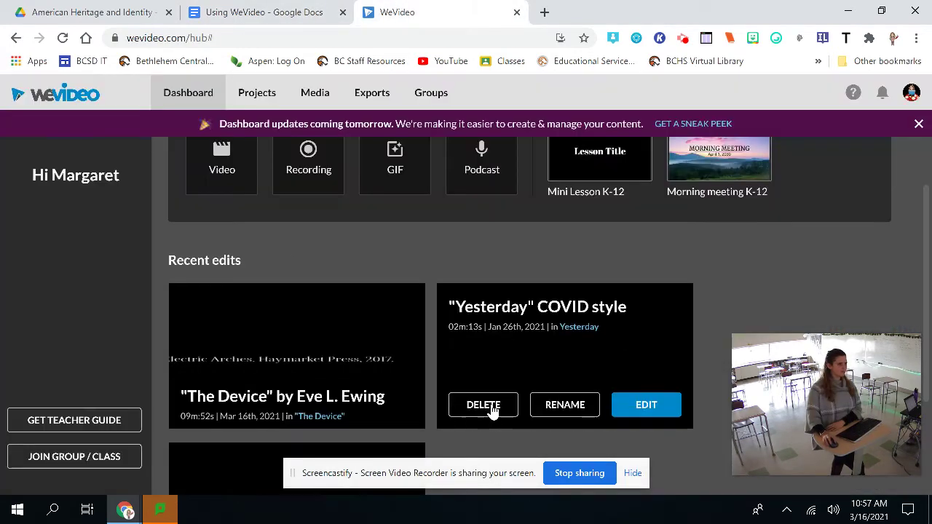
pyautogui.click(240, 100)
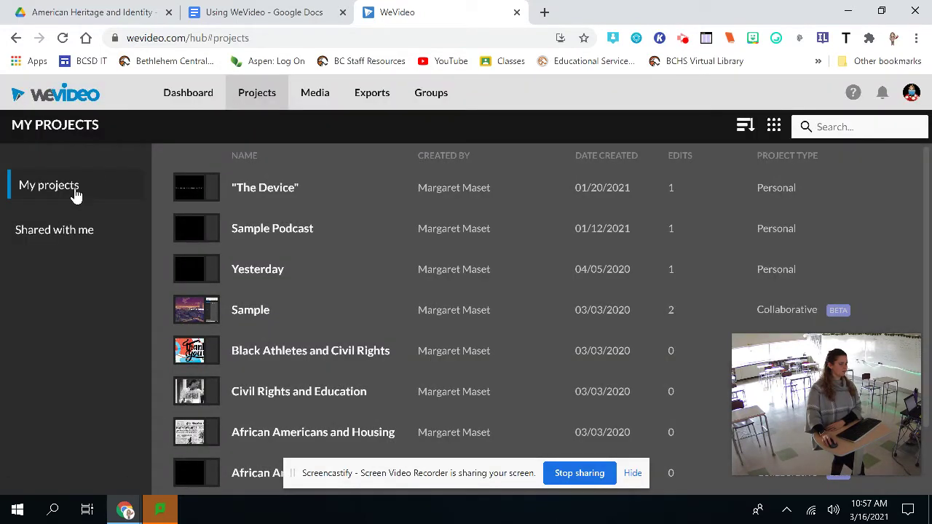
pyautogui.click(447, 96)
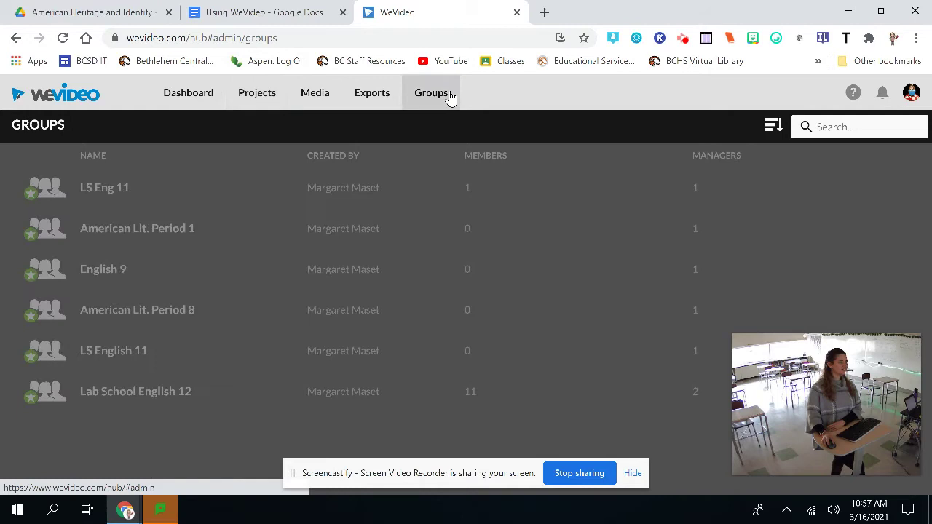
pyautogui.click(141, 230)
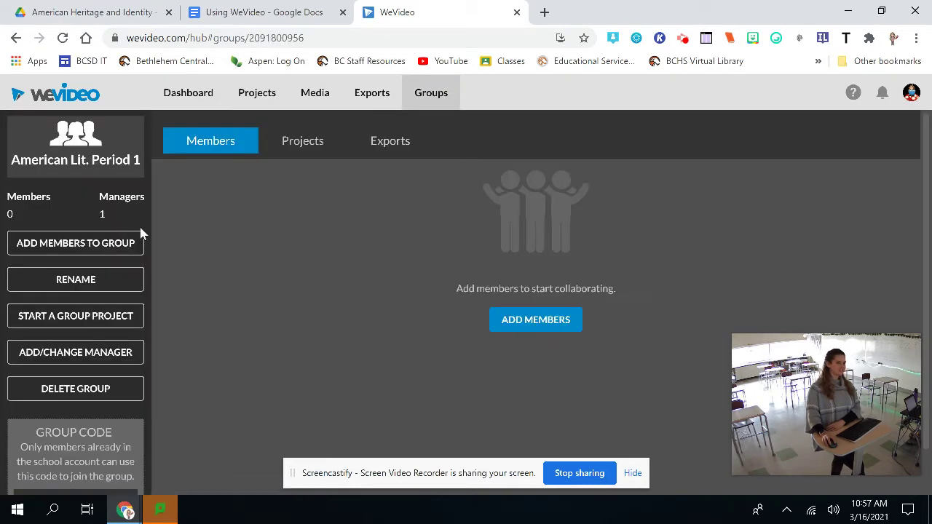
pyautogui.click(304, 146)
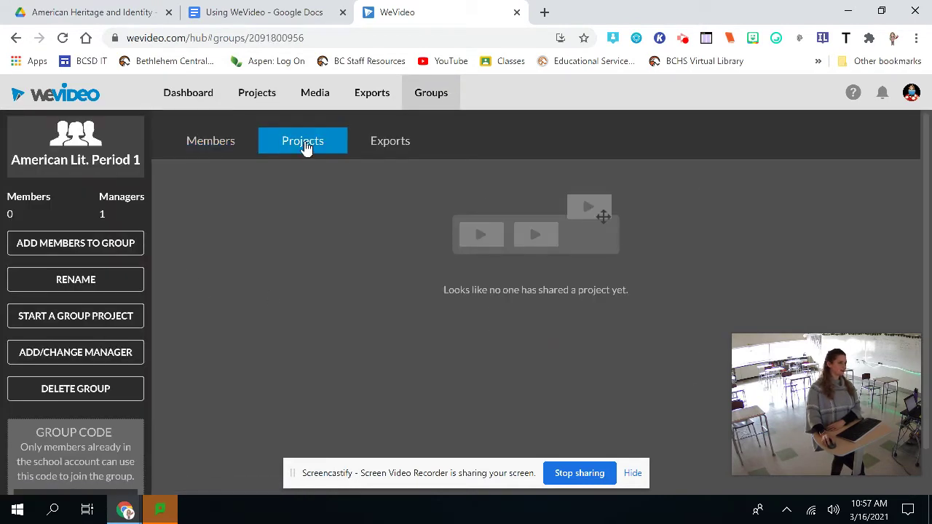
pyautogui.scroll(-1, 526, 426)
pyautogui.scroll(1, 526, 426)
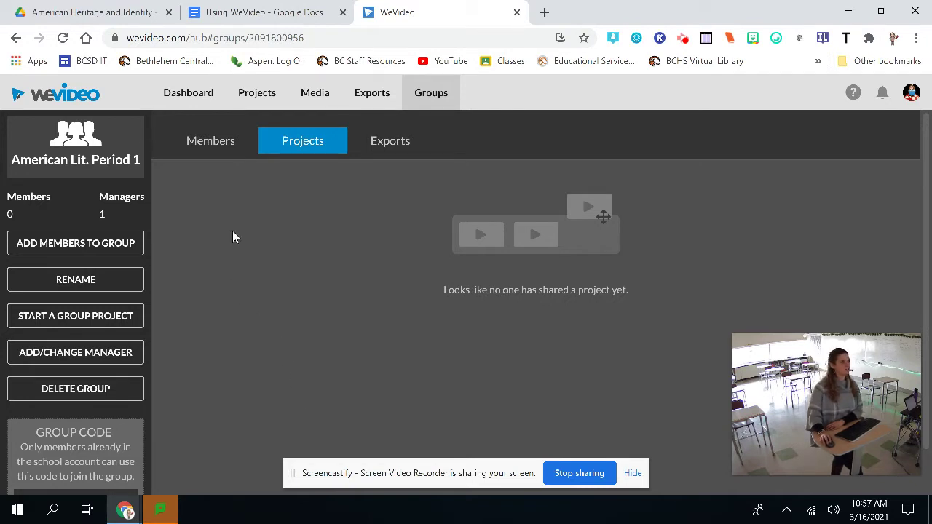
# Step: Read further down the guide, then switch back to WeVideo
pyautogui.click(291, 9)
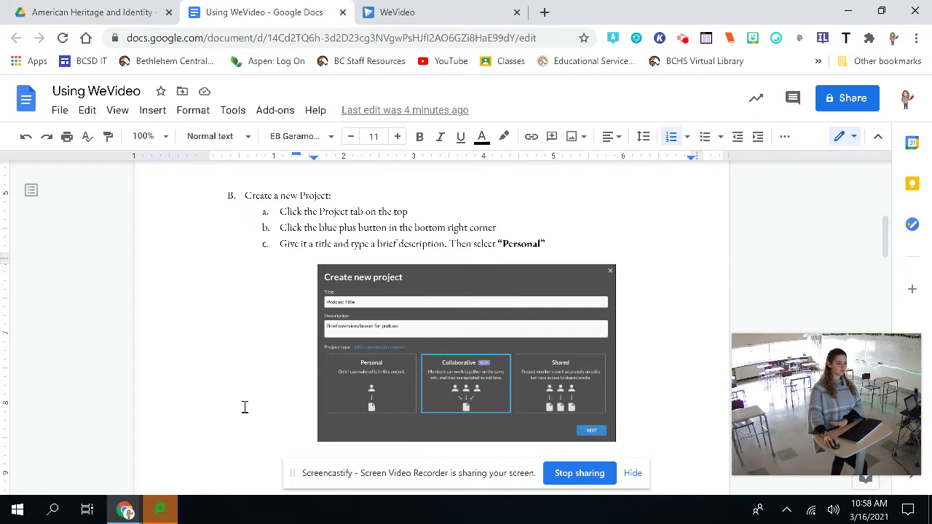
pyautogui.scroll(-4, 244, 407)
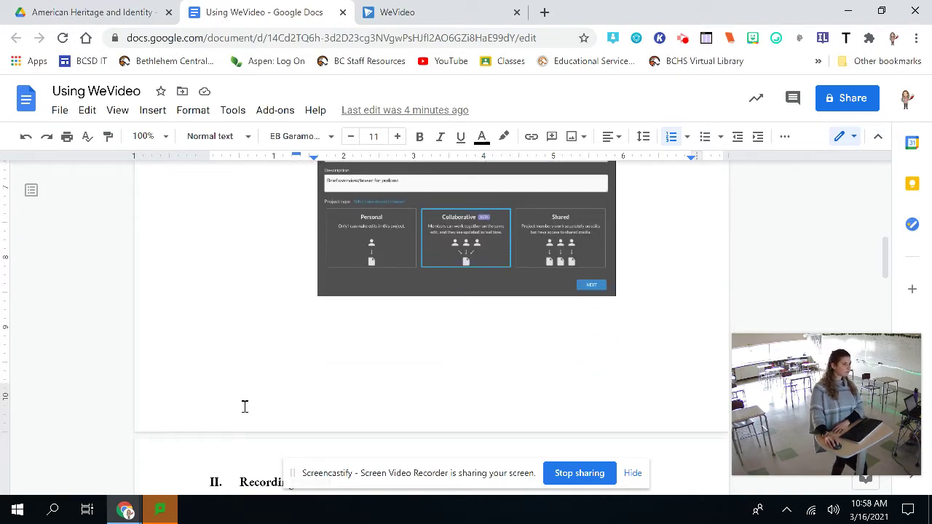
pyautogui.click(386, 13)
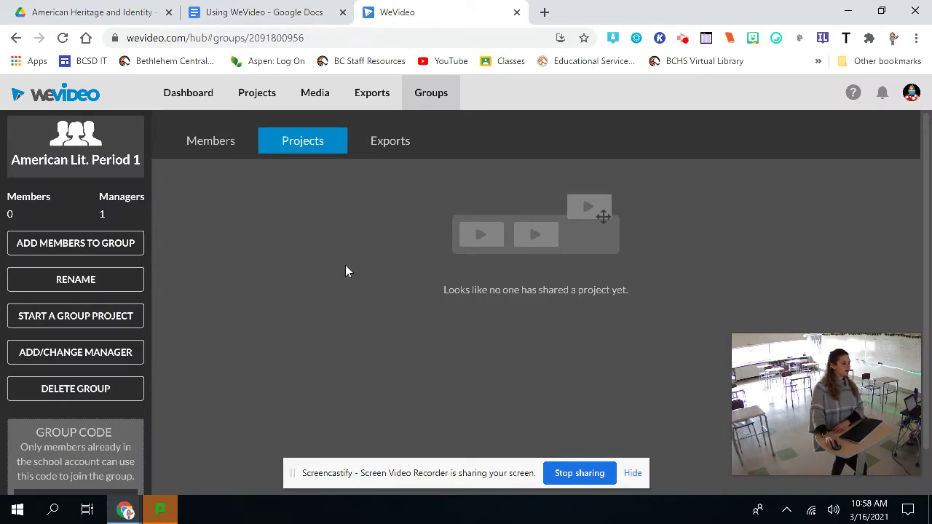
# Step: Open the edit of 'The Device' in the WeVideo editor
pyautogui.click(270, 98)
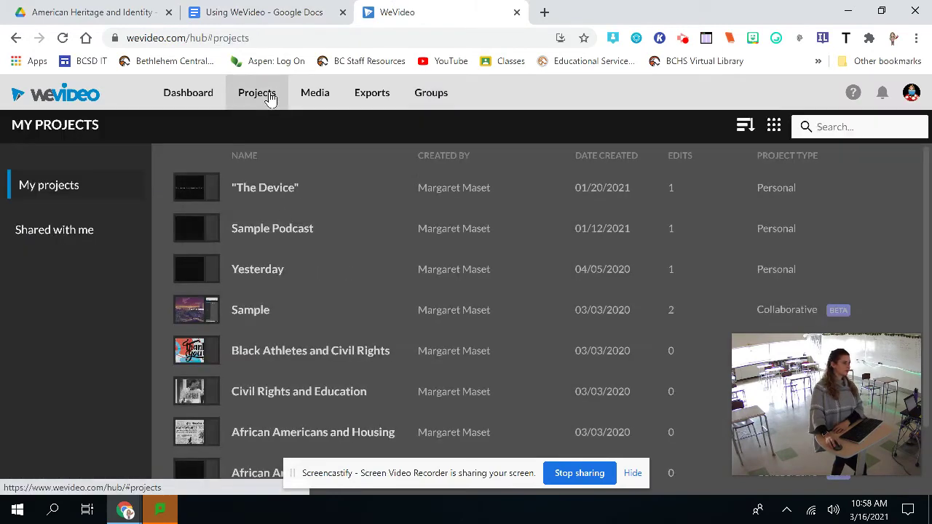
pyautogui.click(335, 195)
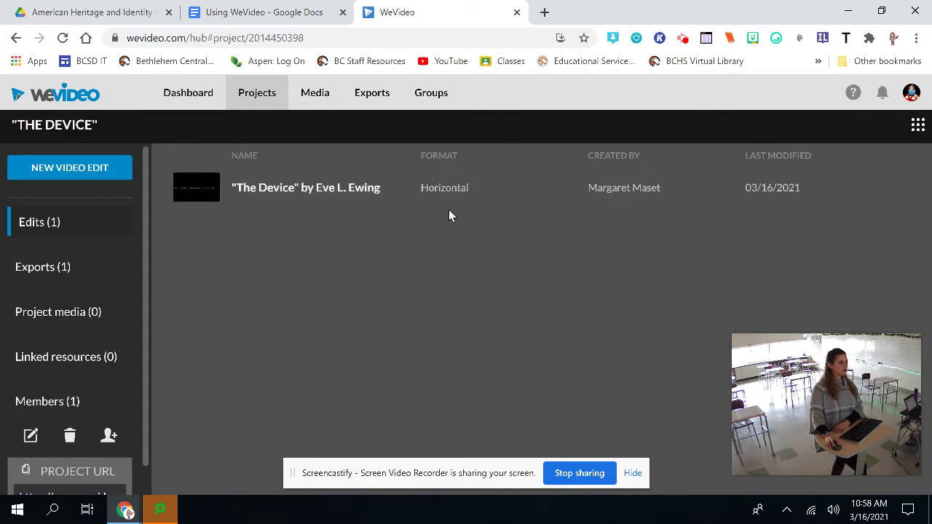
pyautogui.click(251, 197)
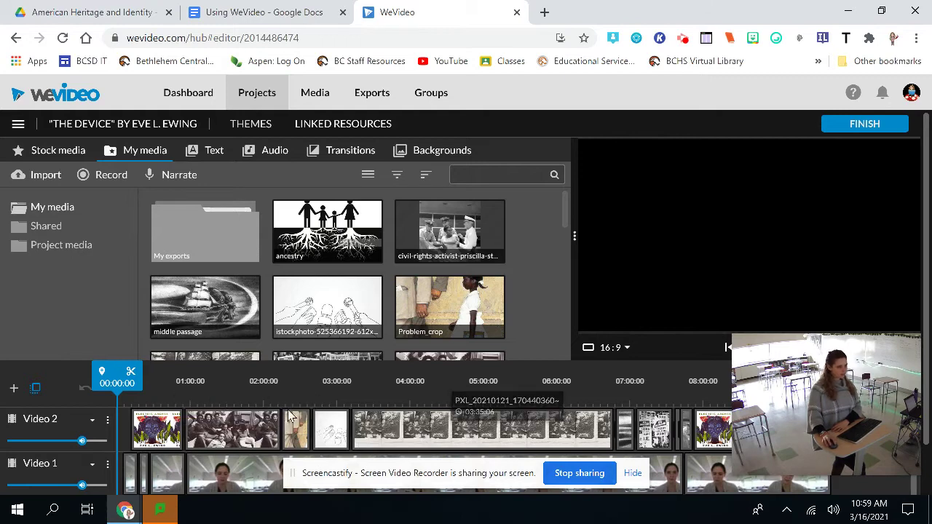
# Step: Select the civil rights activist photo, show the stock media library, then return to the guide
pyautogui.click(488, 248)
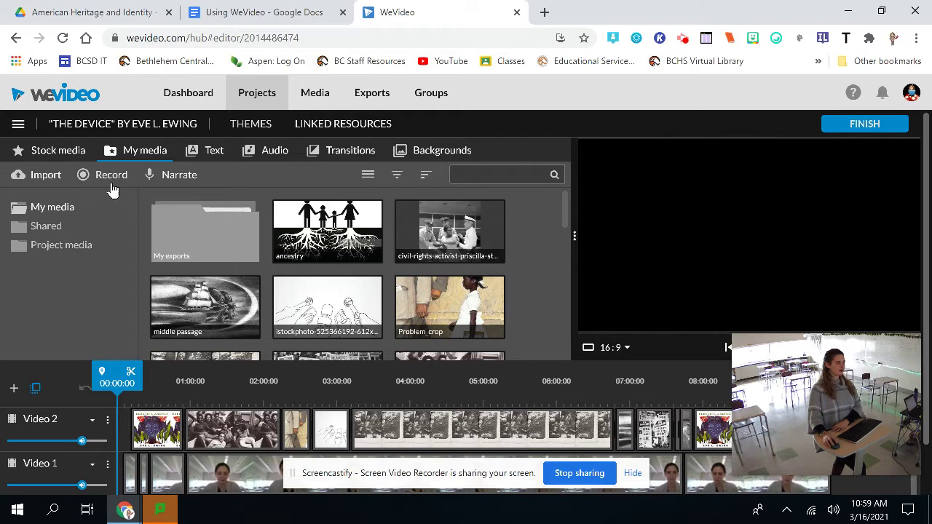
pyautogui.click(76, 153)
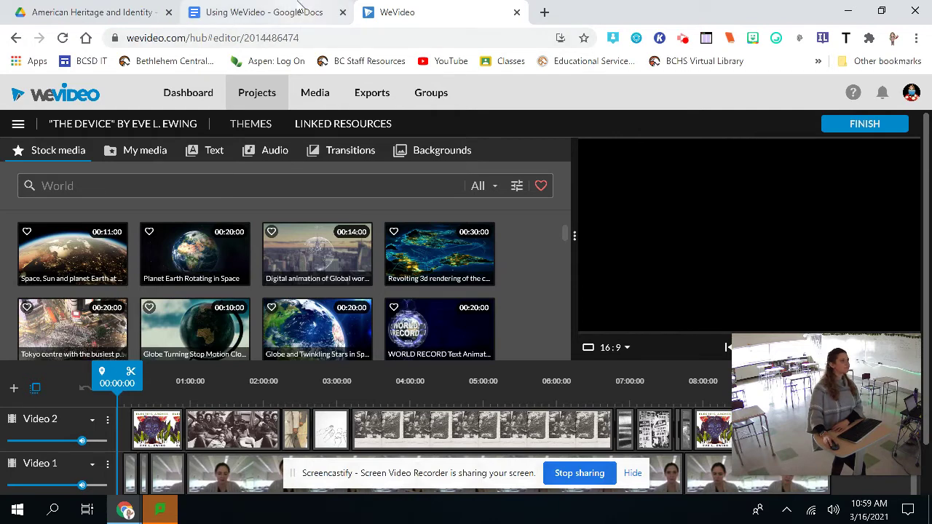
pyautogui.click(299, 10)
pyautogui.scroll(-3, 354, 430)
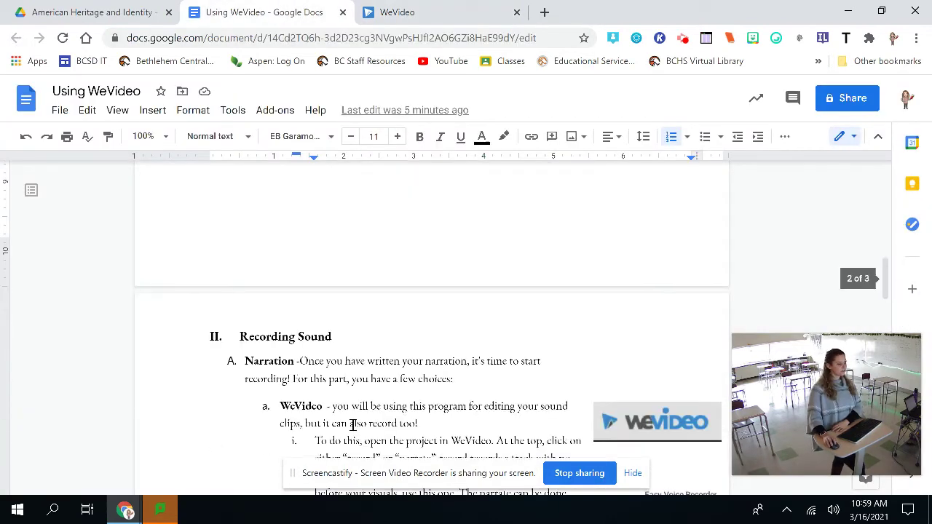
pyautogui.scroll(-1, 353, 425)
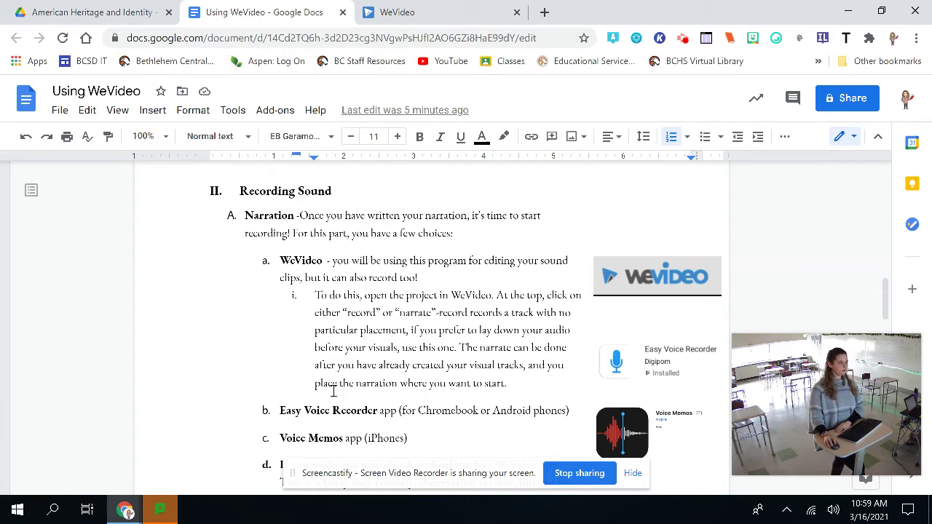
pyautogui.click(314, 295)
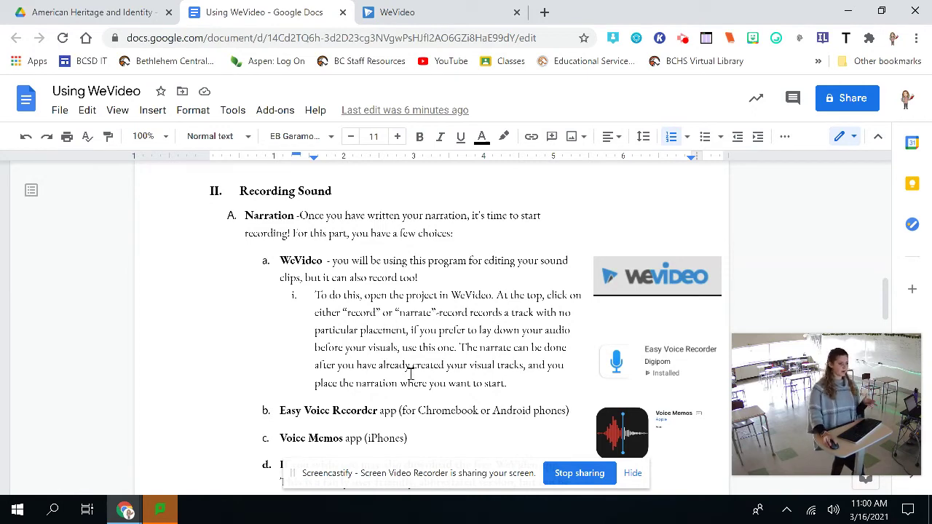
# Step: In the editor, look at the Audio library, then show My media
pyautogui.click(484, 8)
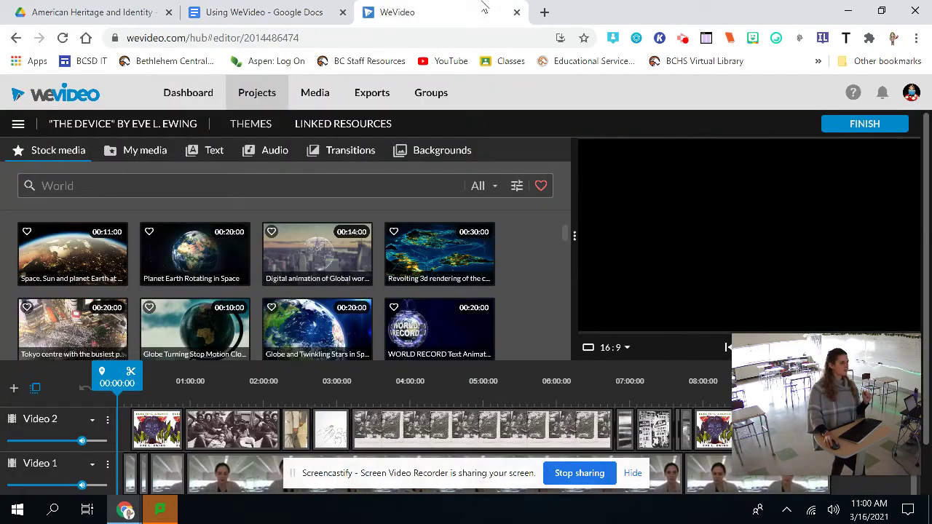
pyautogui.click(287, 163)
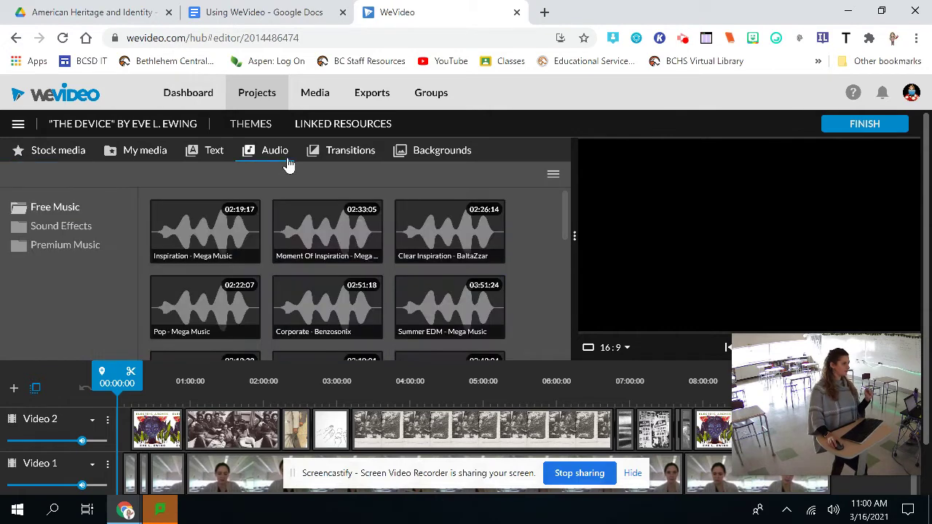
pyautogui.click(138, 163)
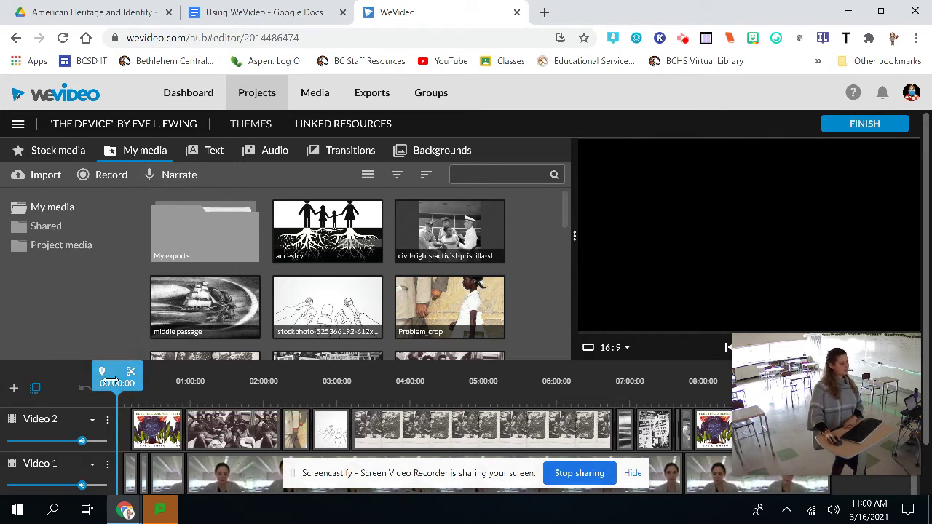
# Step: Jump to the book cover at 00:44:18, select Video 2's second clip, move the playhead to 02:15:01, then return to the guide
pyautogui.click(172, 461)
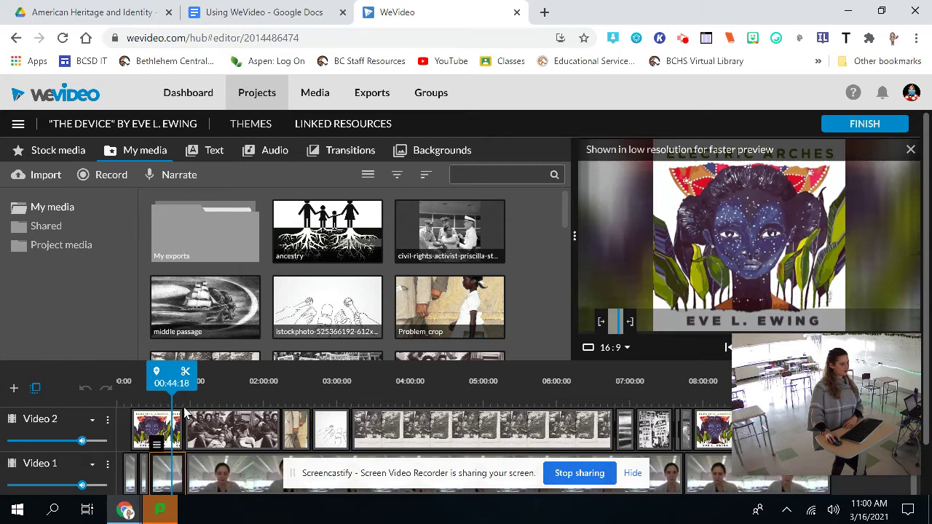
pyautogui.click(188, 437)
pyautogui.click(281, 415)
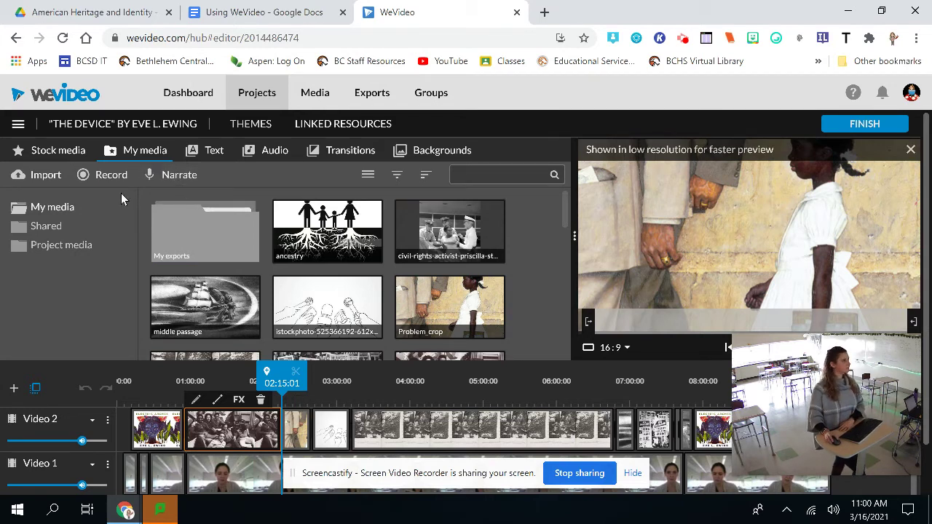
pyautogui.click(253, 12)
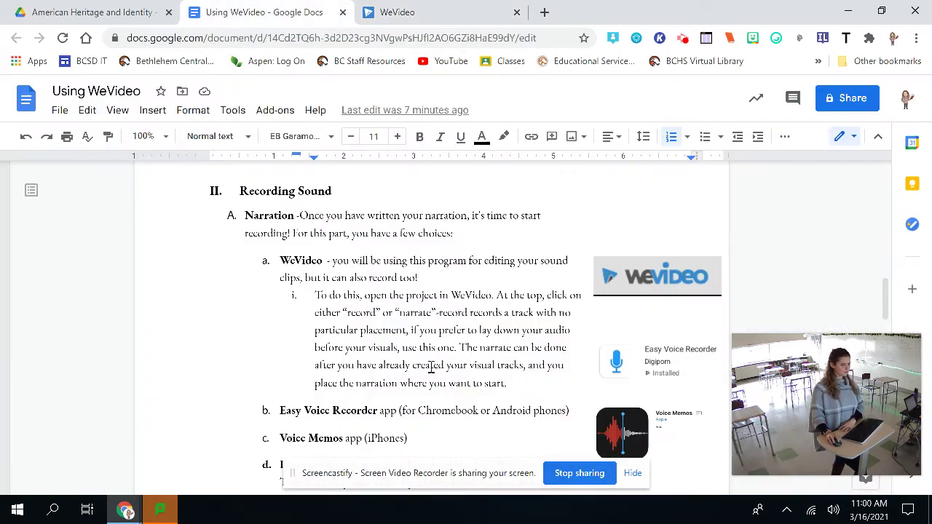
# Step: Scroll the guide to section III, Importing and using media, then return to the editor for 'The Device'
pyautogui.scroll(-2, 432, 367)
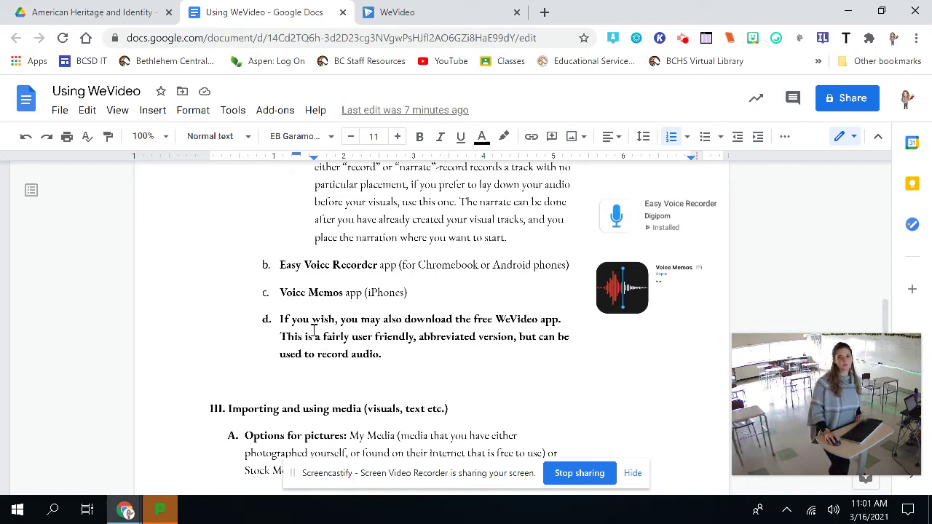
pyautogui.scroll(-1, 330, 357)
pyautogui.scroll(-3, 330, 356)
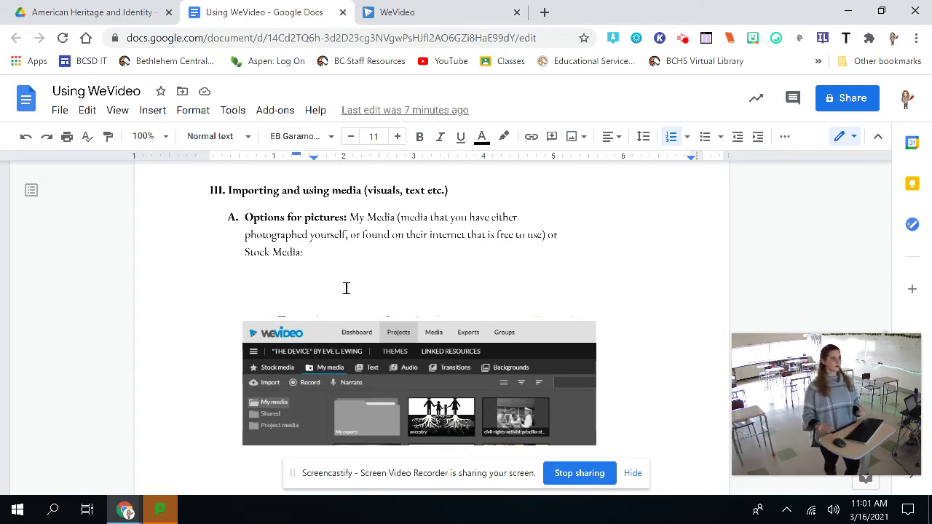
pyautogui.click(420, 12)
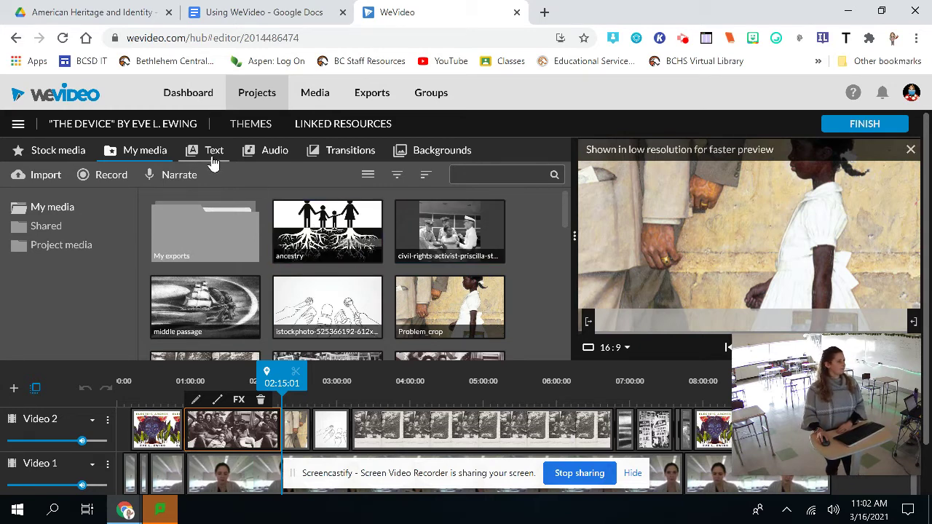
# Step: Search the stock media library for 'NEw York City'
pyautogui.click(61, 159)
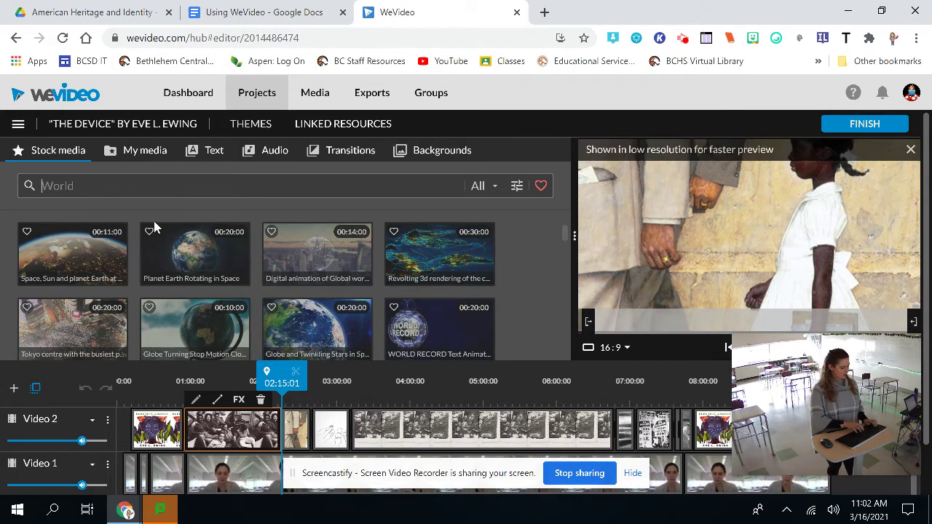
pyautogui.write('NEw')
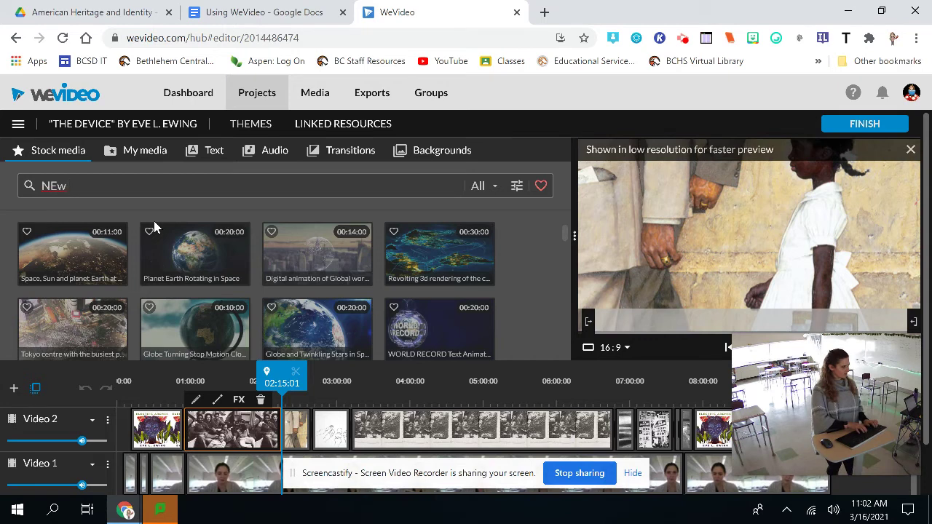
pyautogui.write(' York ')
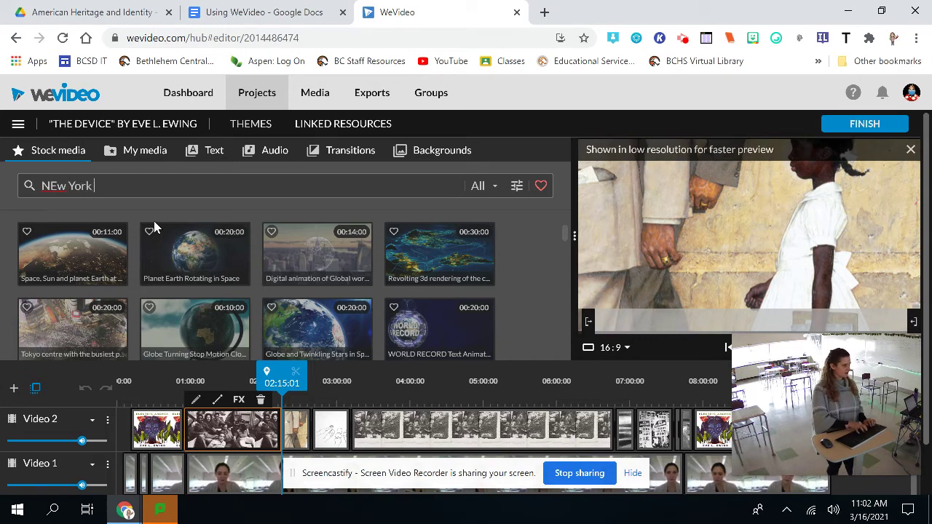
pyautogui.write('City')
pyautogui.press('Return')
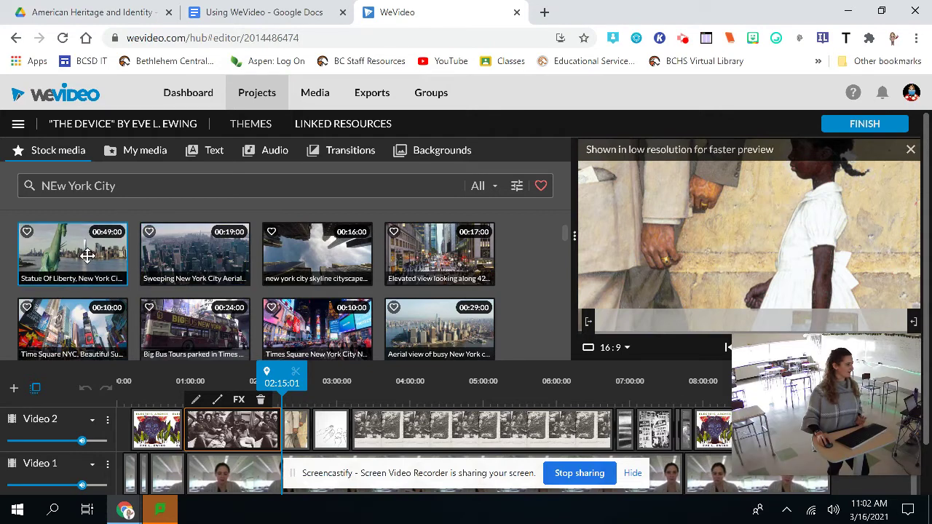
# Step: Try the Statue of Liberty stock clip at the start of Video 2, then remove it
pyautogui.moveTo(45, 261); pyautogui.dragTo(146, 433)
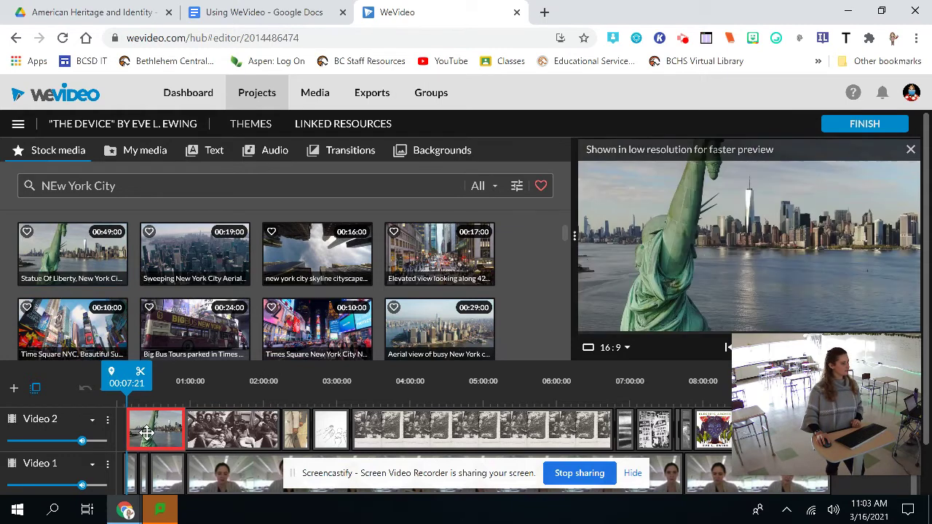
pyautogui.moveTo(146, 432); pyautogui.dragTo(147, 434)
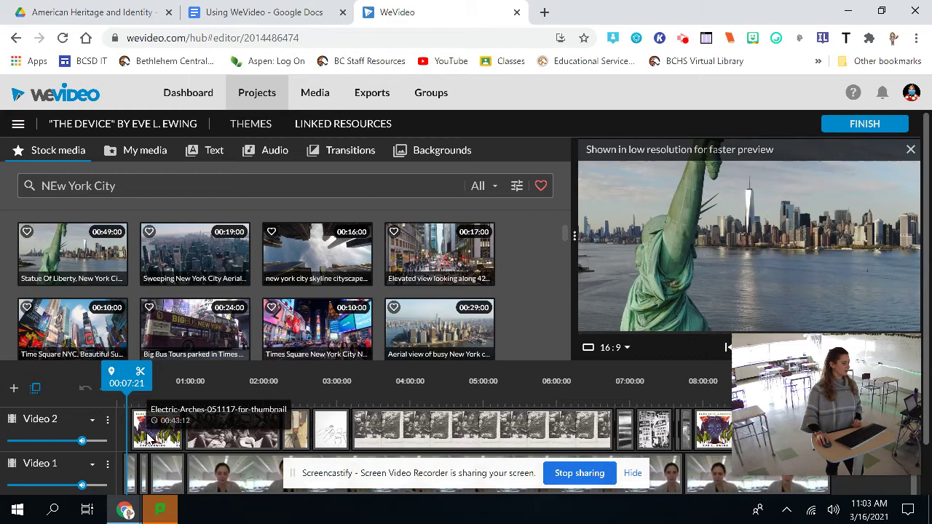
pyautogui.scroll(-3, 146, 435)
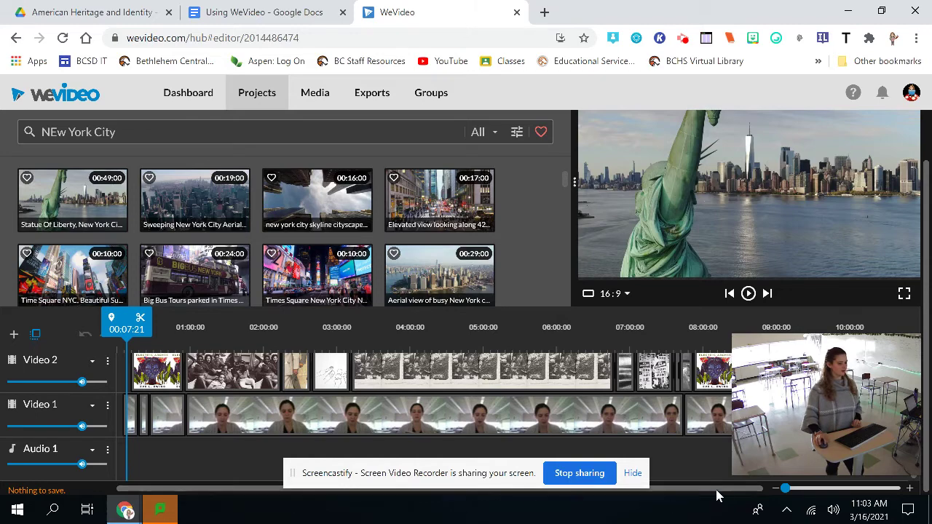
# Step: Zoom the timeline to two-second marks, load the Statue of Liberty clip for preview, and show My media again
pyautogui.moveTo(784, 488); pyautogui.dragTo(803, 489)
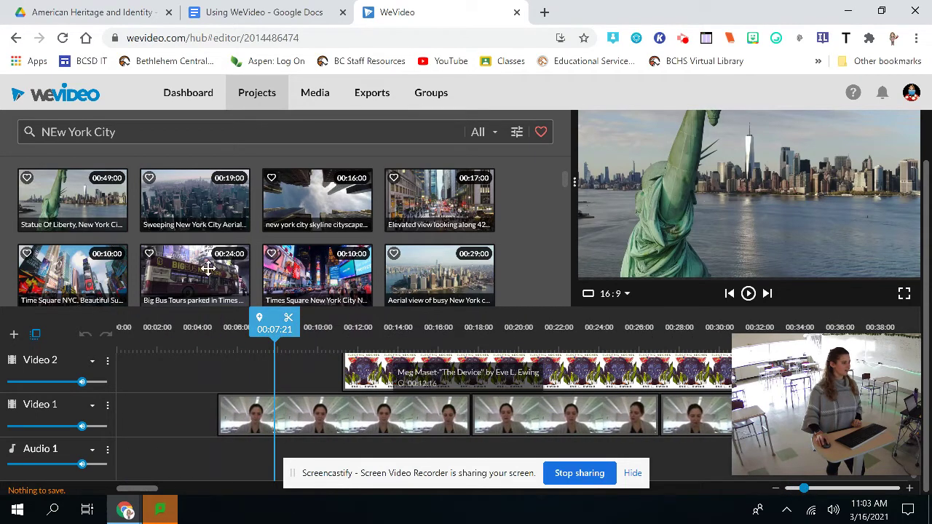
pyautogui.moveTo(72, 201); pyautogui.dragTo(153, 362)
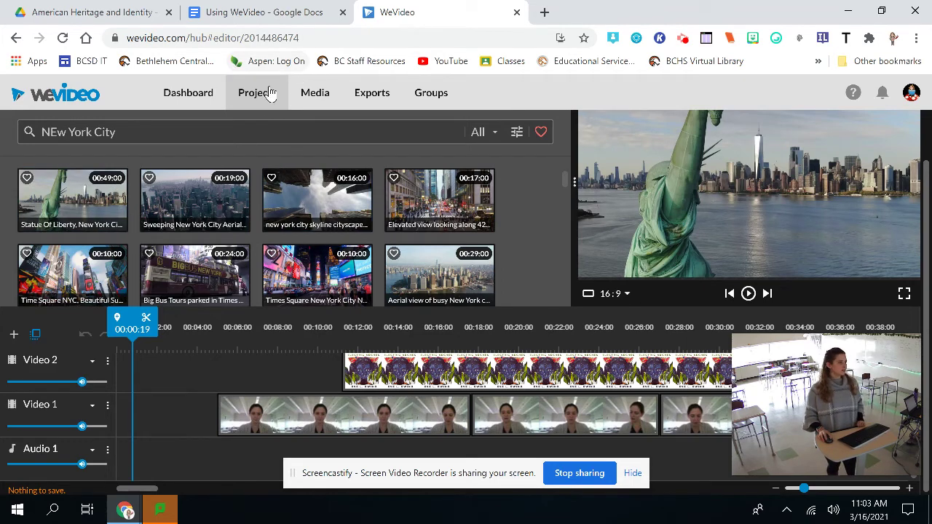
pyautogui.scroll(1, 212, 207)
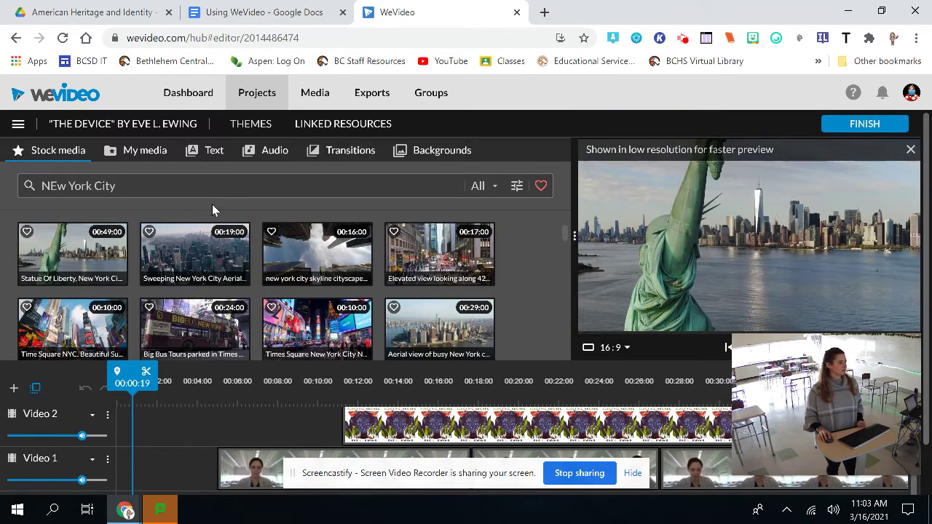
pyautogui.click(145, 151)
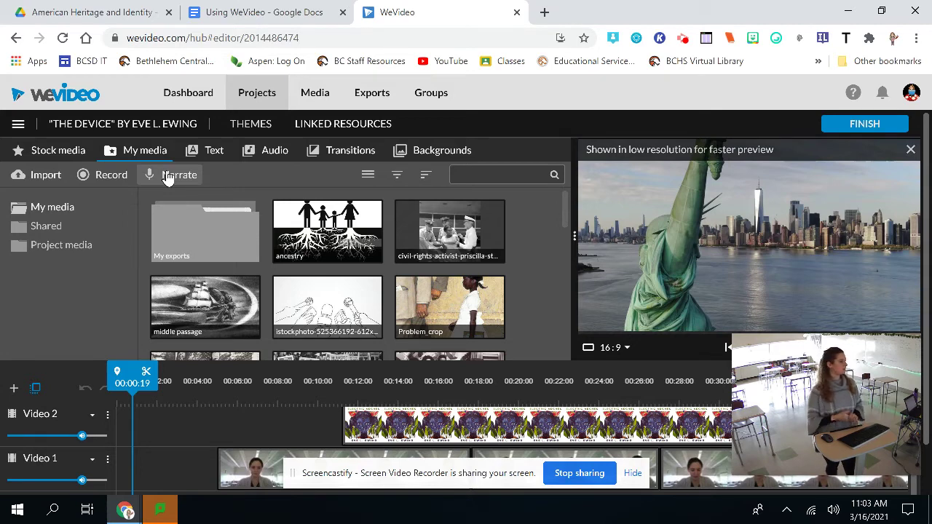
# Step: Scroll the guide to section IV, Editing/Finishing, then return to the WeVideo editor
pyautogui.click(298, 7)
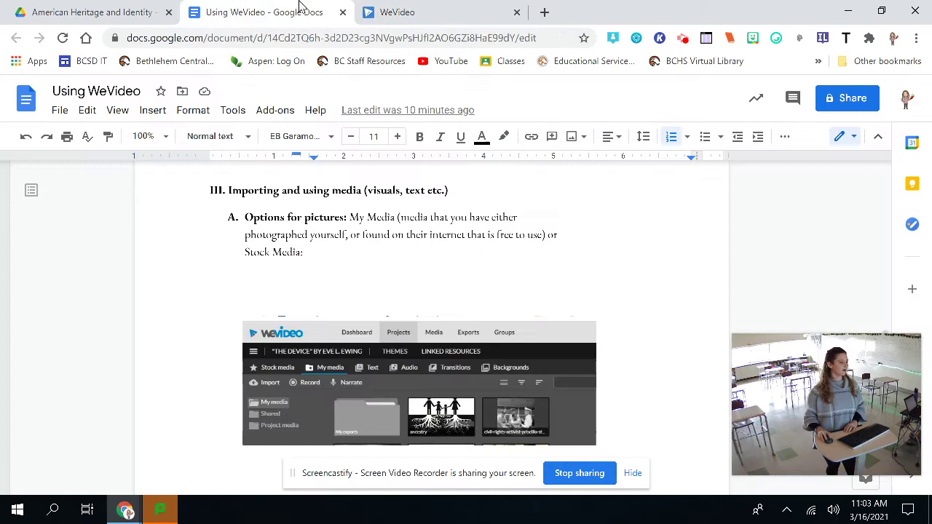
pyautogui.scroll(-5, 355, 230)
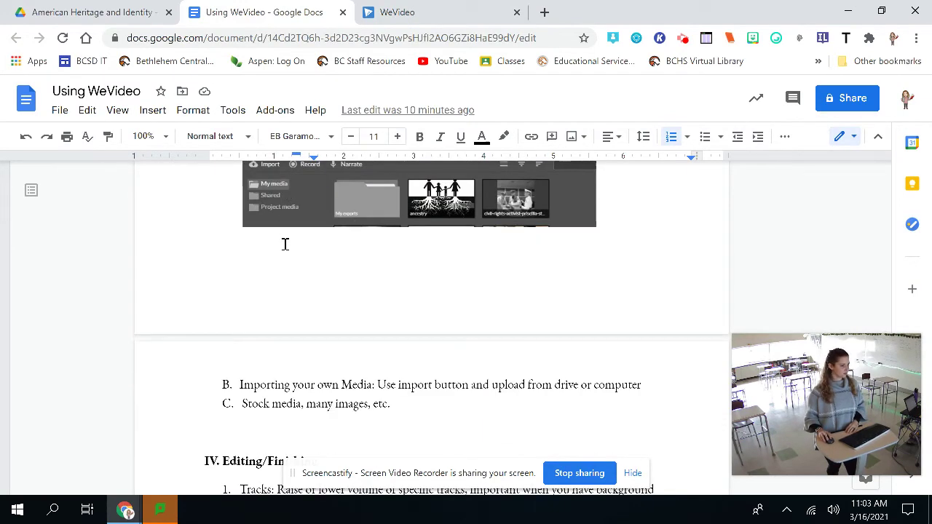
pyautogui.scroll(-2, 285, 244)
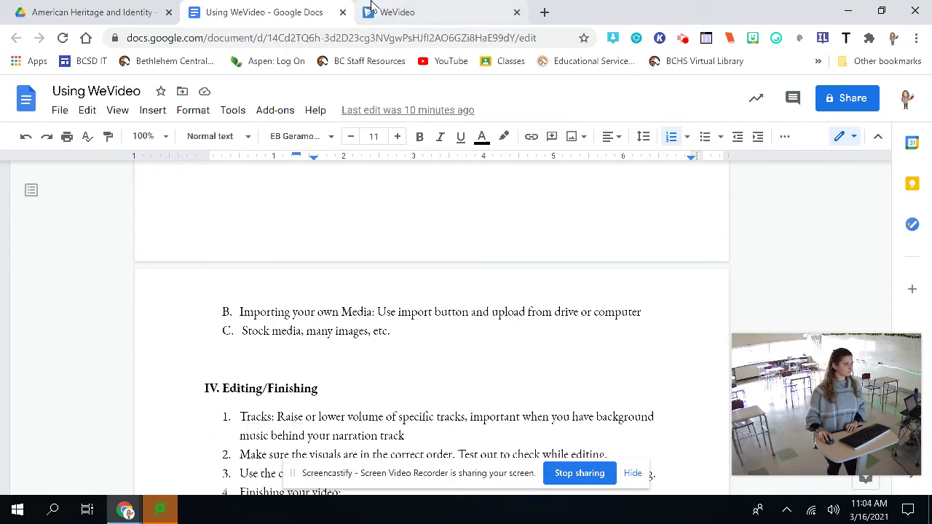
pyautogui.click(372, 10)
# Step: Open Import media and its Google Drive picker, then close both without importing anything
pyautogui.click(57, 179)
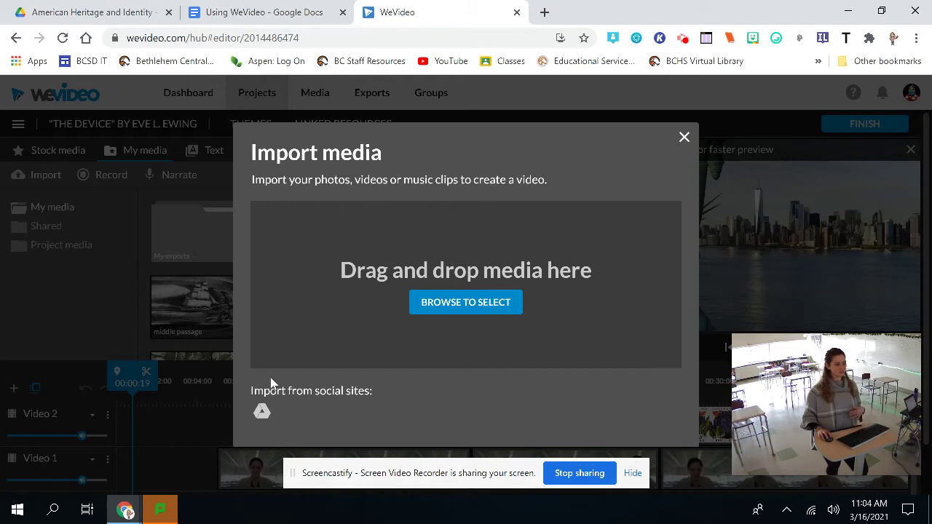
pyautogui.click(261, 411)
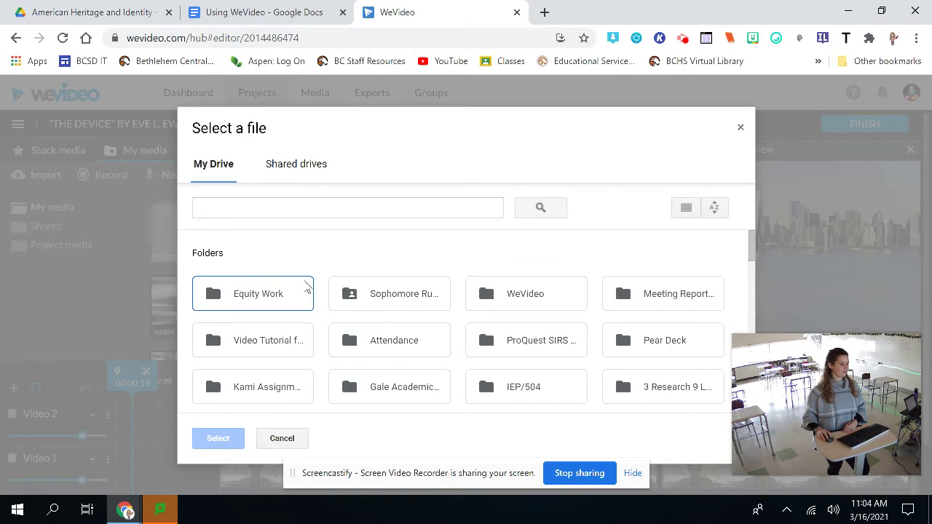
pyautogui.click(740, 129)
pyautogui.click(684, 137)
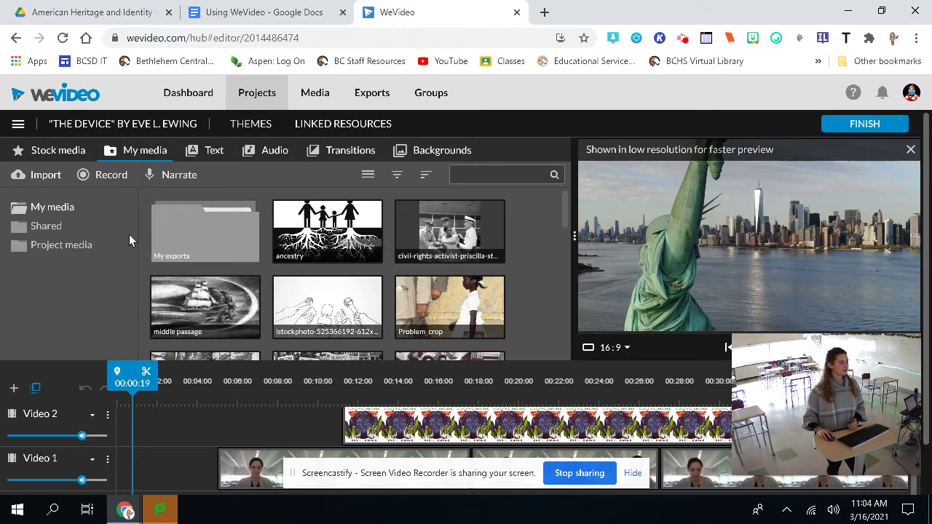
# Step: Expand My media, place the ancestry image on Video 2 near the start, and stretch it to about seven seconds
pyautogui.click(51, 214)
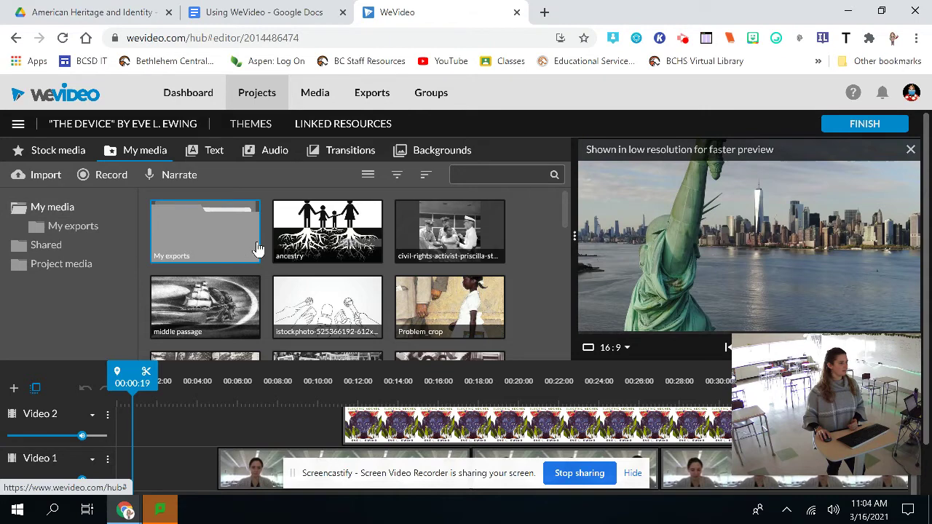
pyautogui.click(192, 281)
pyautogui.click(361, 239)
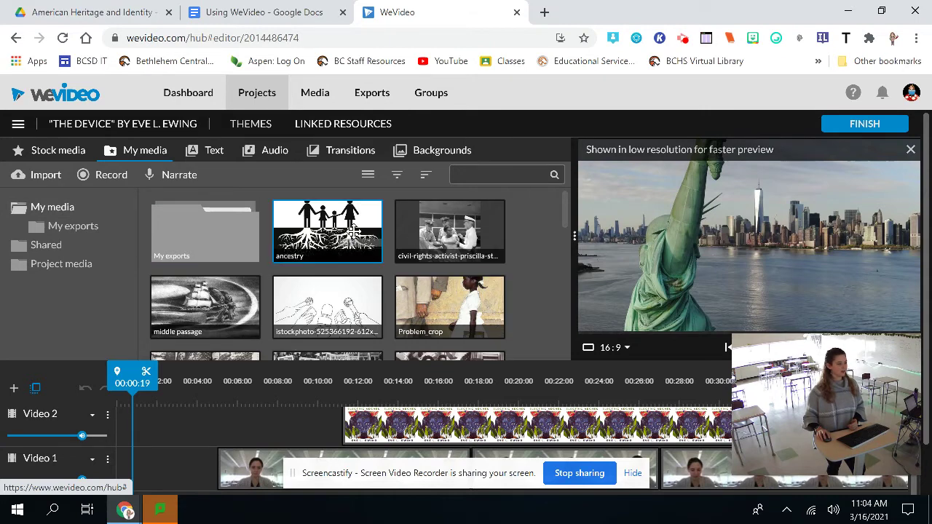
pyautogui.click(324, 280)
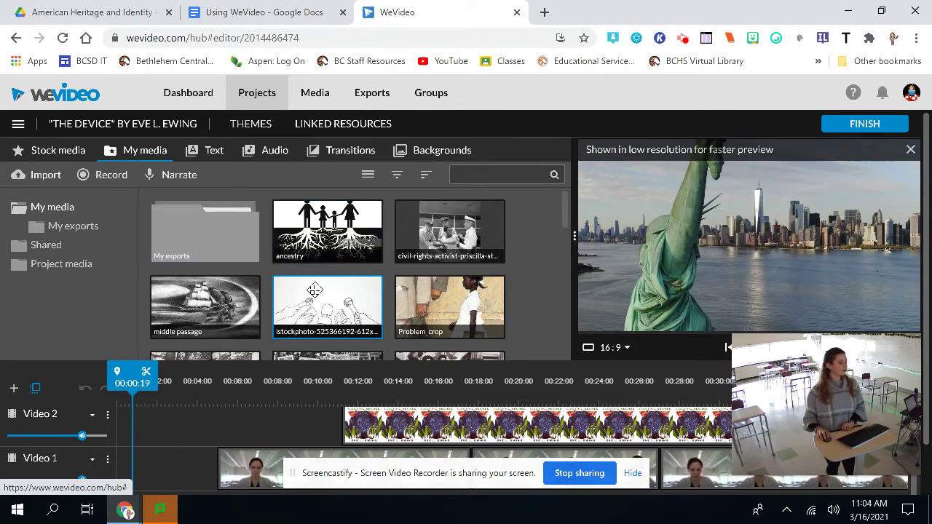
pyautogui.click(311, 259)
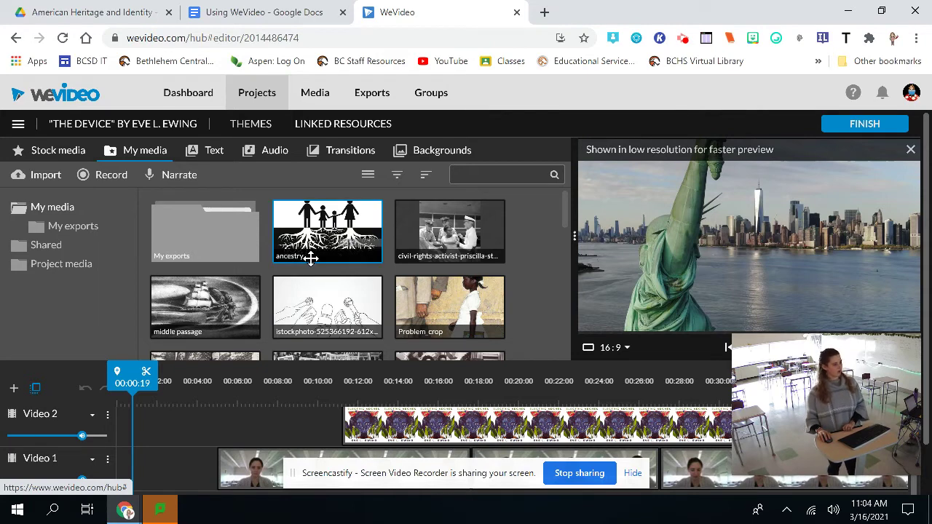
pyautogui.moveTo(321, 241); pyautogui.dragTo(221, 442)
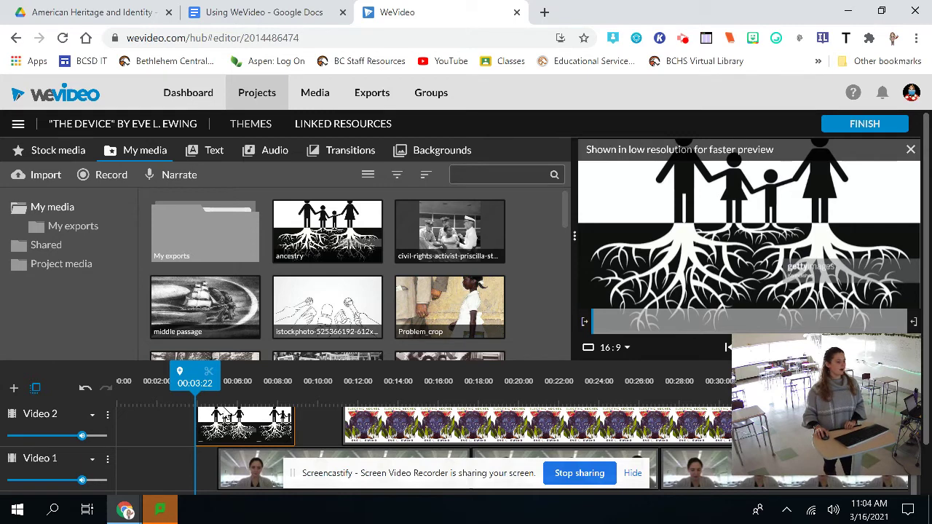
pyautogui.moveTo(295, 435); pyautogui.dragTo(253, 433)
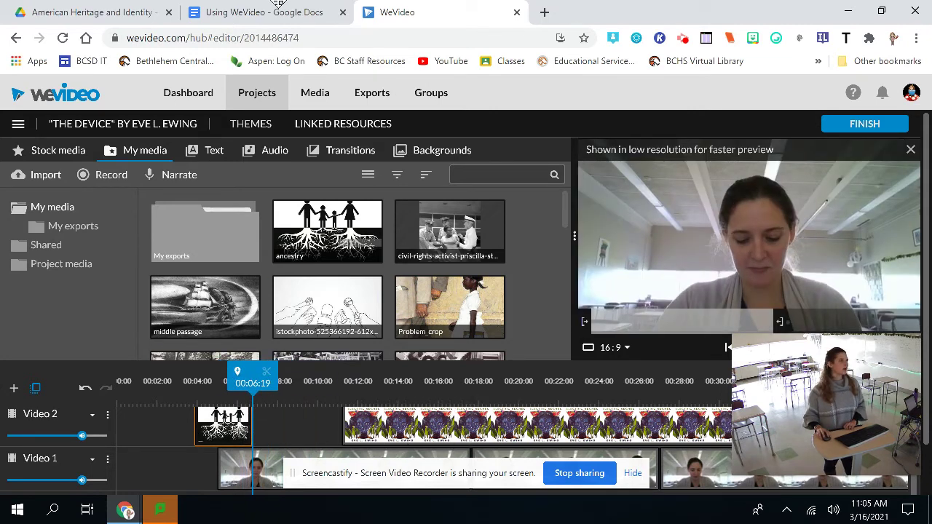
# Step: Read the IV. Editing/Finishing steps in the Using WeVideo guide, then return to WeVideo
pyautogui.click(264, 10)
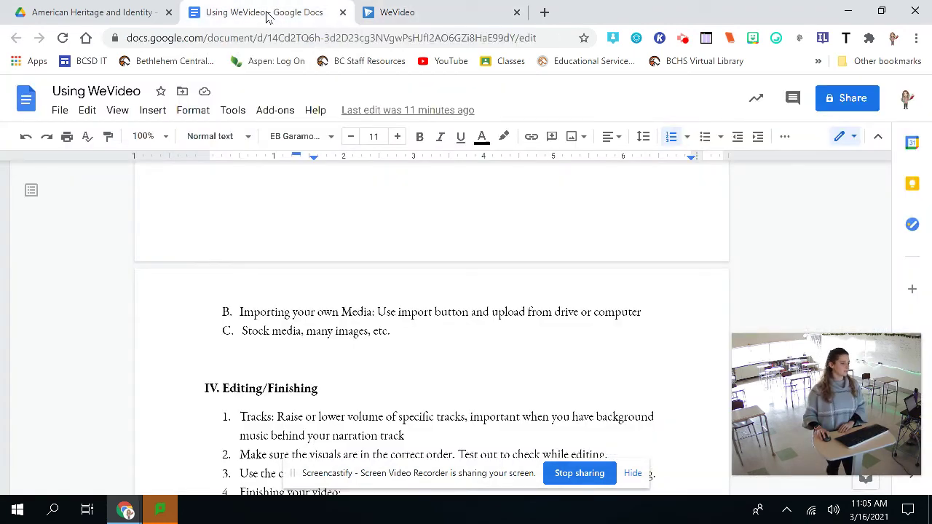
pyautogui.click(337, 384)
pyautogui.scroll(-2, 336, 384)
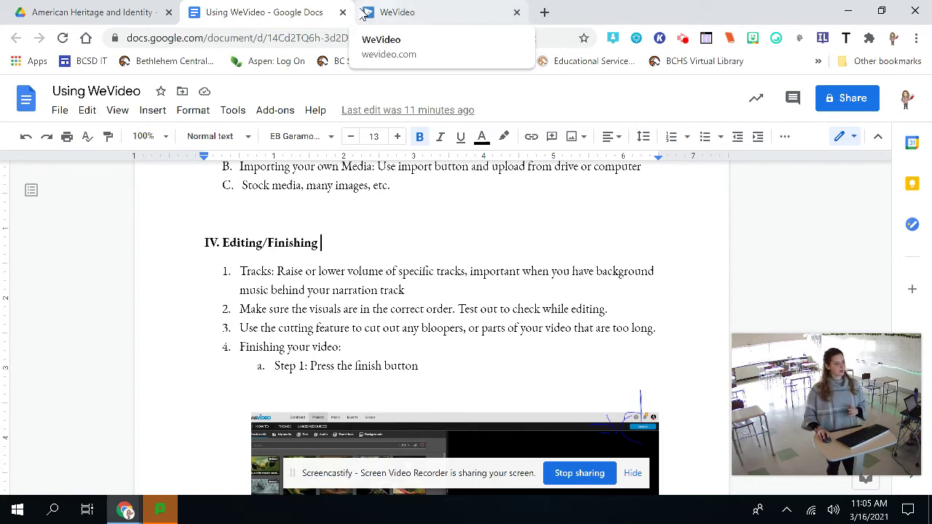
pyautogui.click(386, 10)
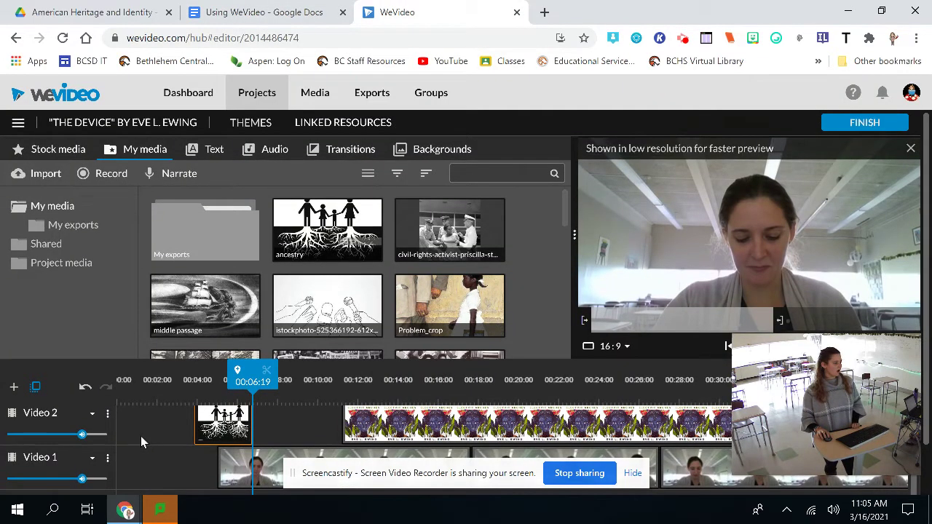
# Step: Look over the timeline tracks, then bring up the Free Music audio library
pyautogui.scroll(-1, 140, 437)
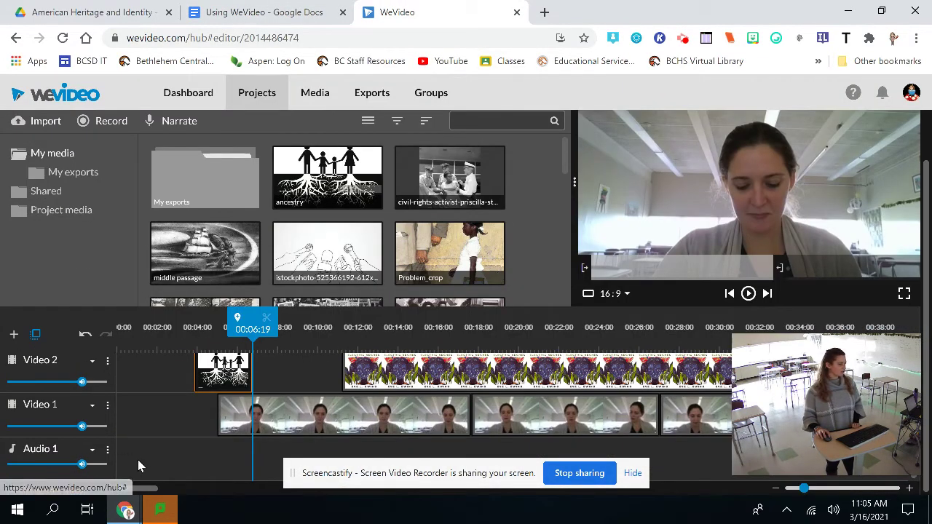
pyautogui.scroll(1, 156, 423)
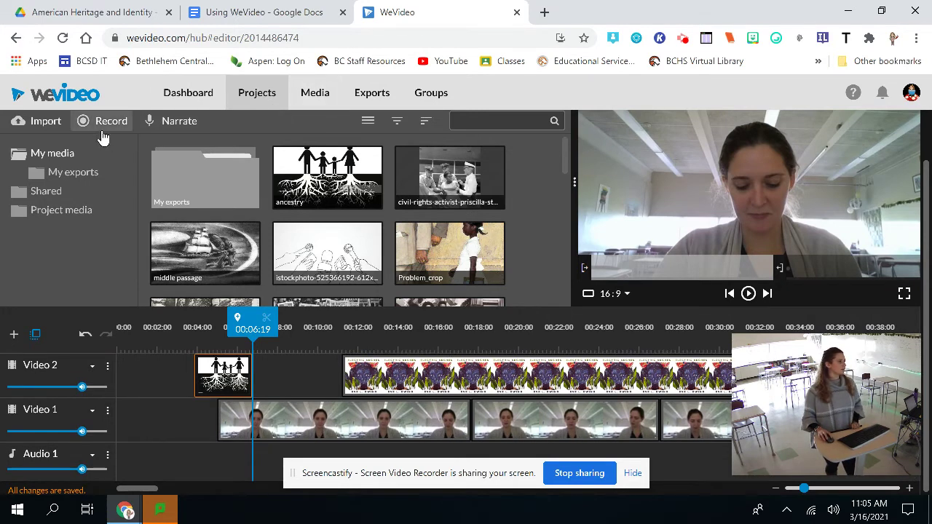
pyautogui.scroll(2, 189, 135)
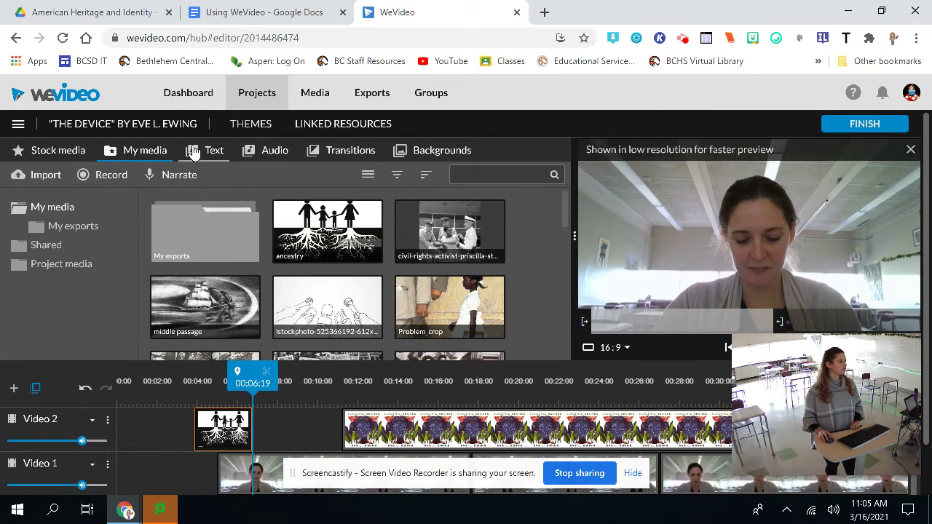
pyautogui.click(251, 159)
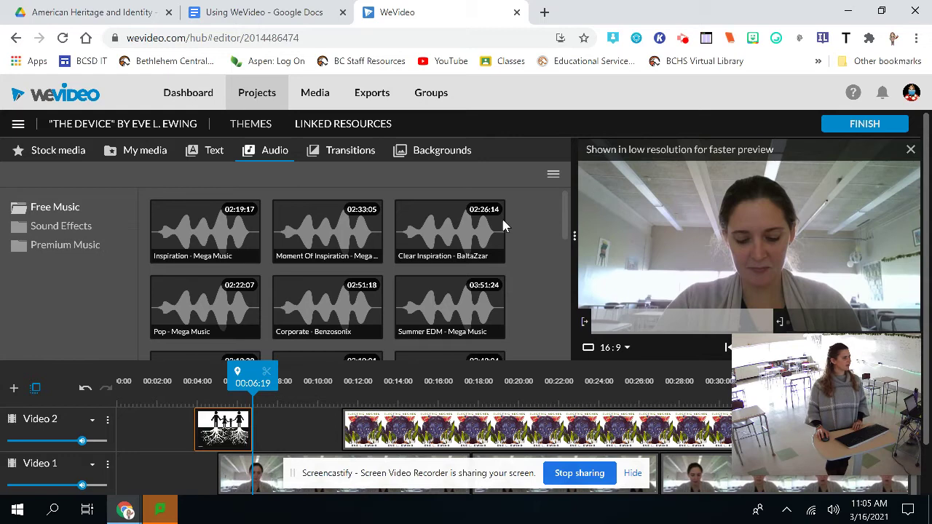
# Step: Add a new Audio 2 track to the timeline
pyautogui.scroll(-1, 180, 335)
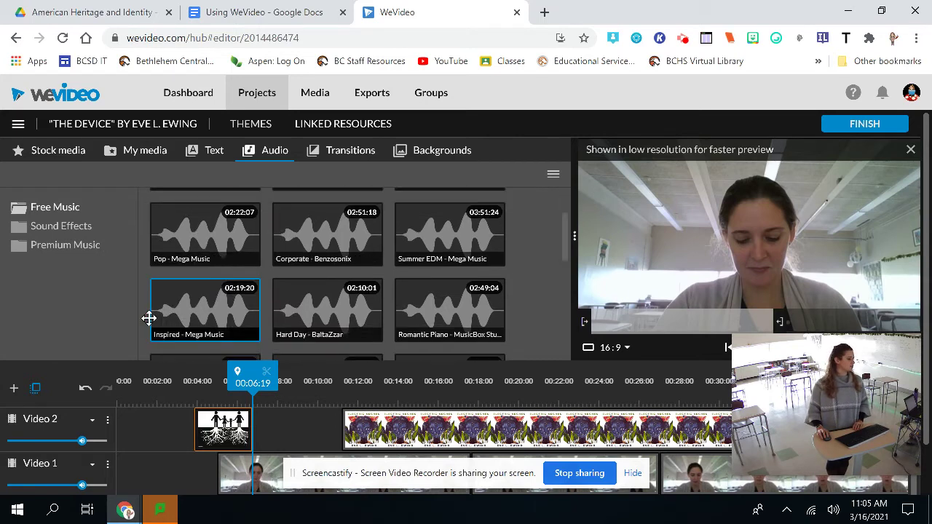
pyautogui.click(12, 393)
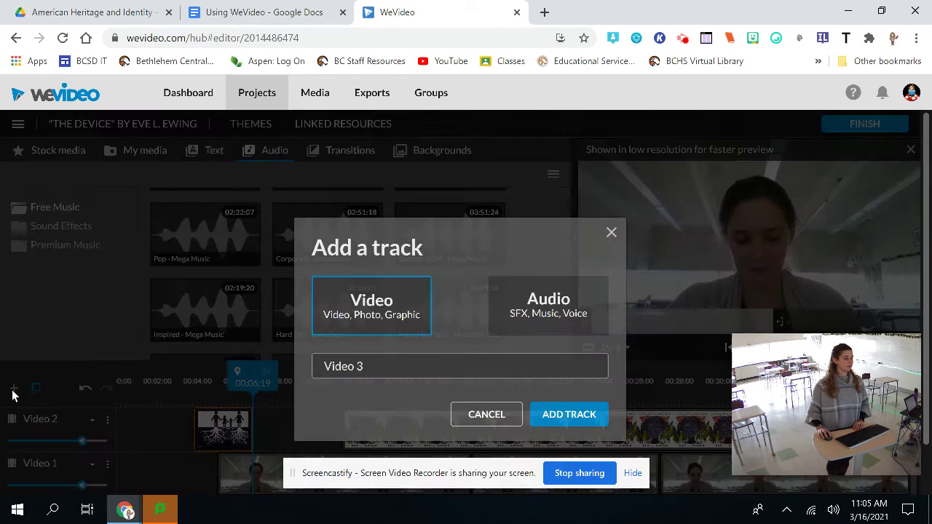
pyautogui.click(545, 312)
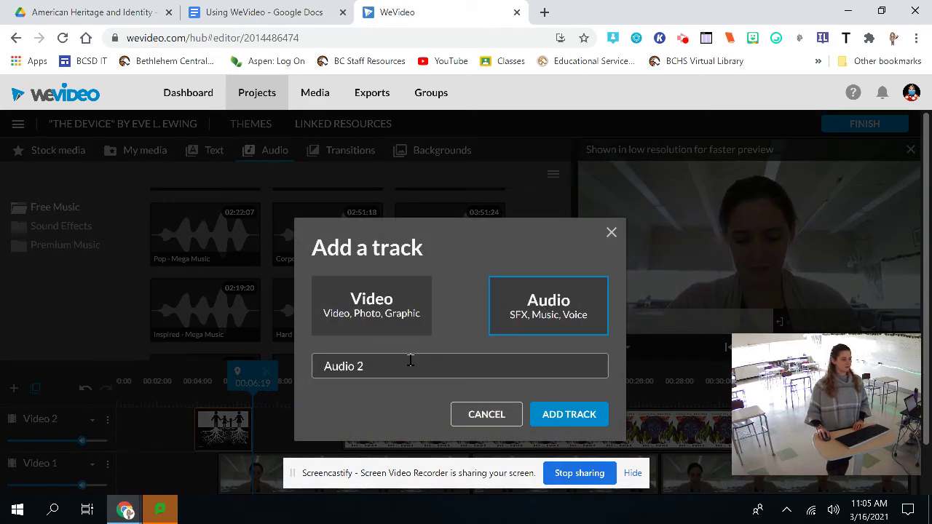
pyautogui.click(538, 414)
# Step: Place Pop - Mega Music on Audio 2 from the start and preview it
pyautogui.scroll(-1, 156, 384)
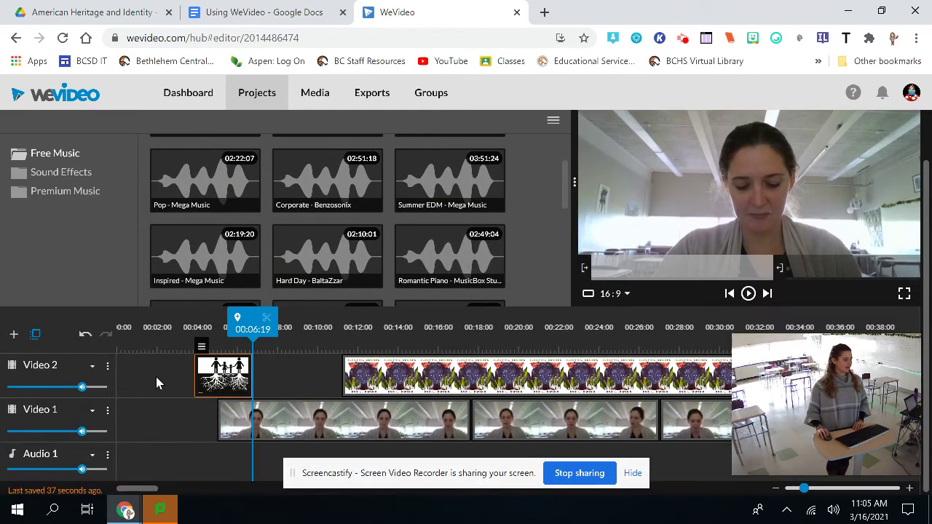
pyautogui.scroll(-1, 155, 371)
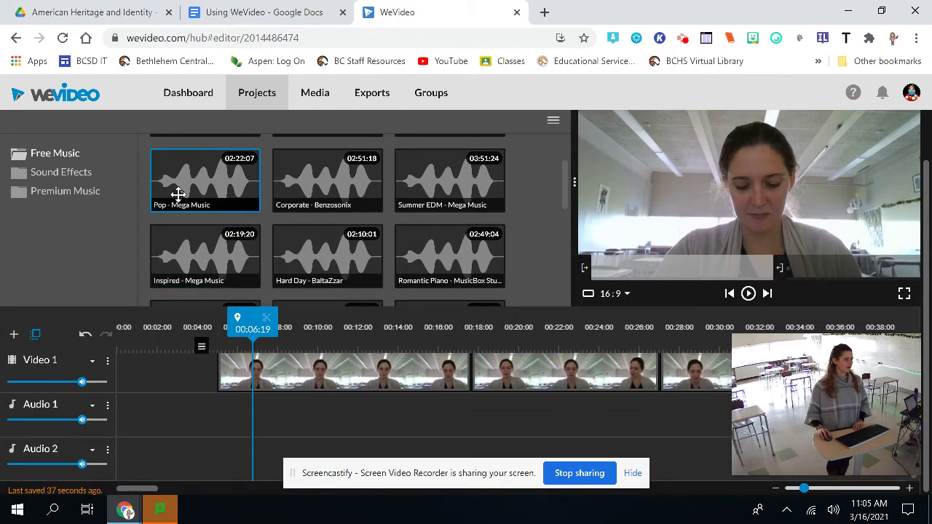
pyautogui.moveTo(177, 195); pyautogui.dragTo(136, 452)
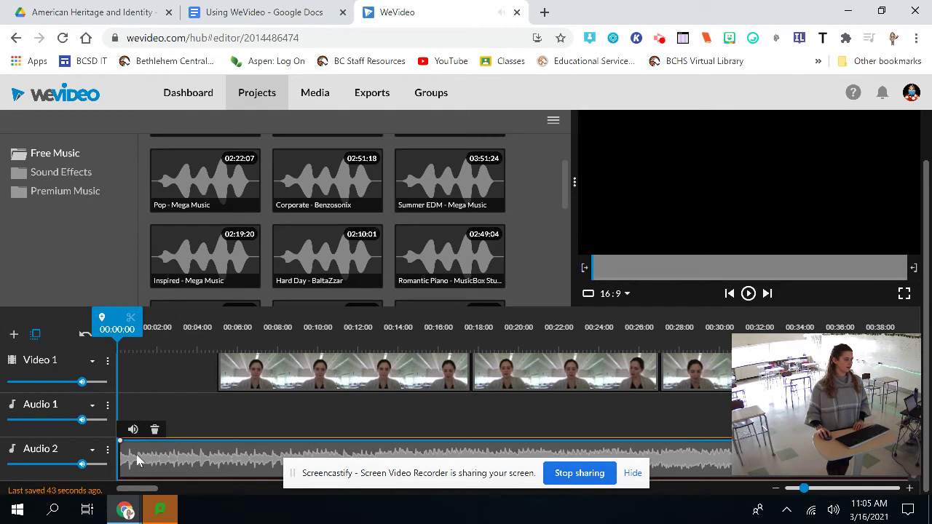
pyautogui.click(748, 294)
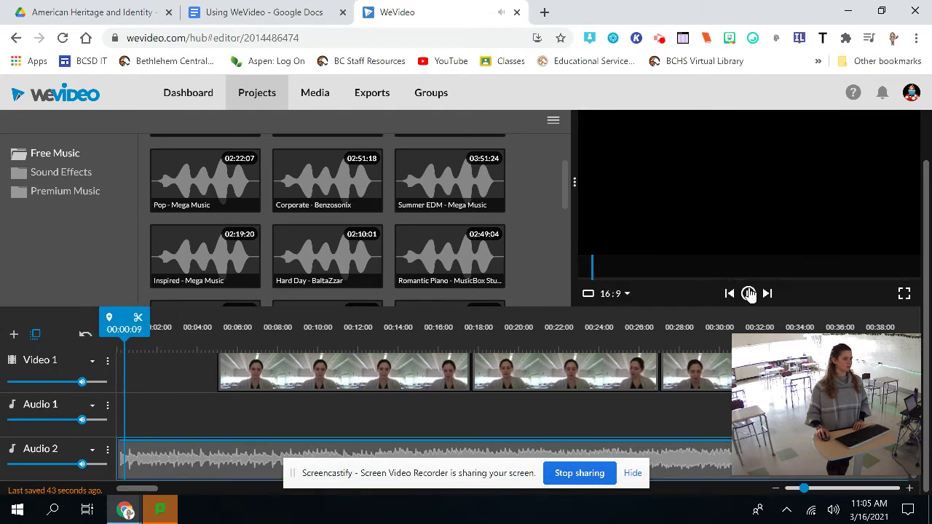
pyautogui.click(749, 294)
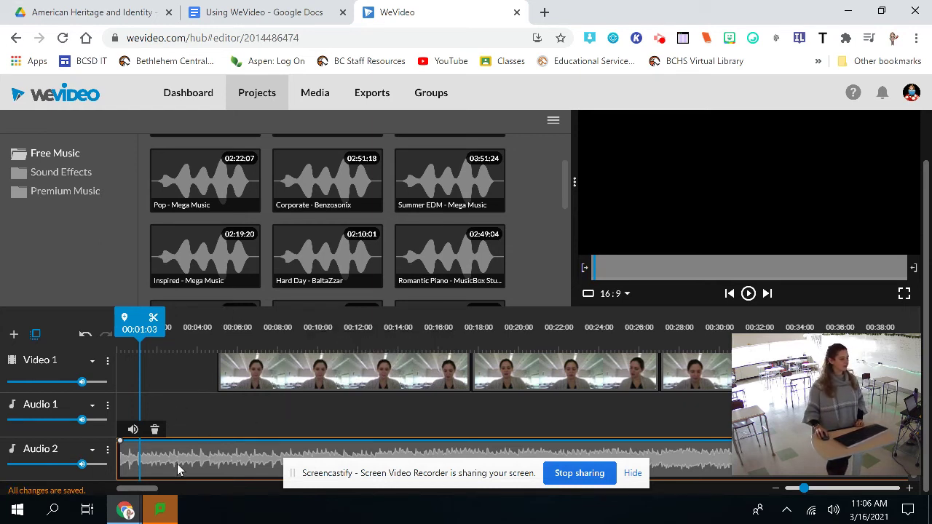
# Step: Lower the Audio 2 music track's volume slider to 34%
pyautogui.moveTo(81, 464); pyautogui.dragTo(54, 478)
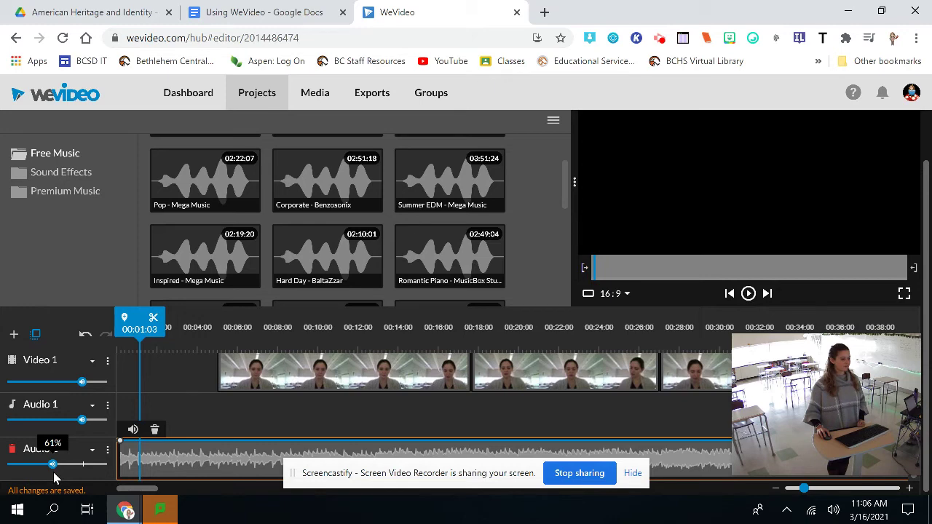
pyautogui.moveTo(55, 477); pyautogui.dragTo(72, 464)
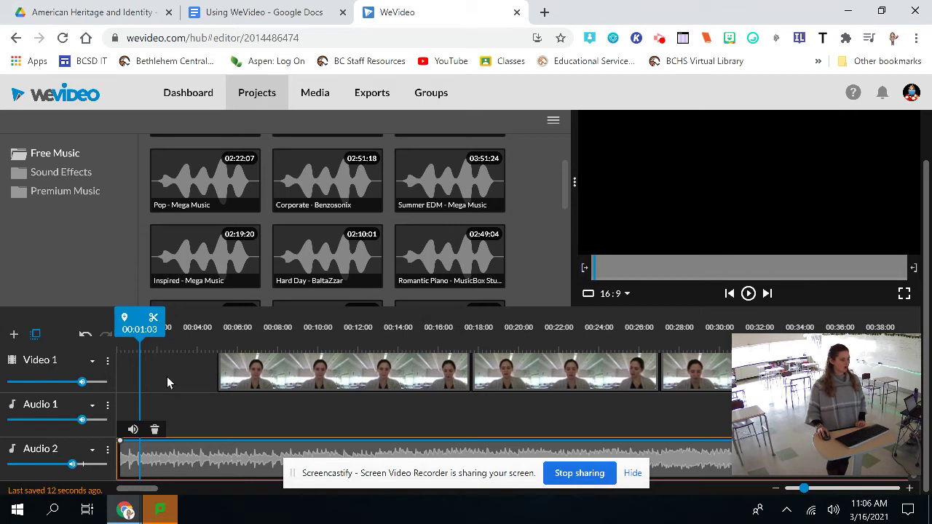
pyautogui.moveTo(81, 421)
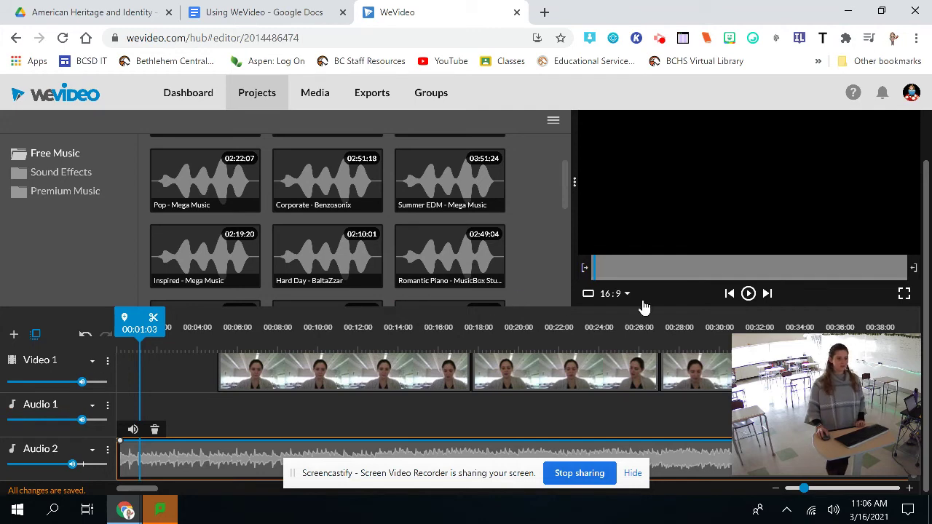
# Step: Drop the Audio 2 music volume to near zero and play back to check the balance
pyautogui.scroll(1, 567, 446)
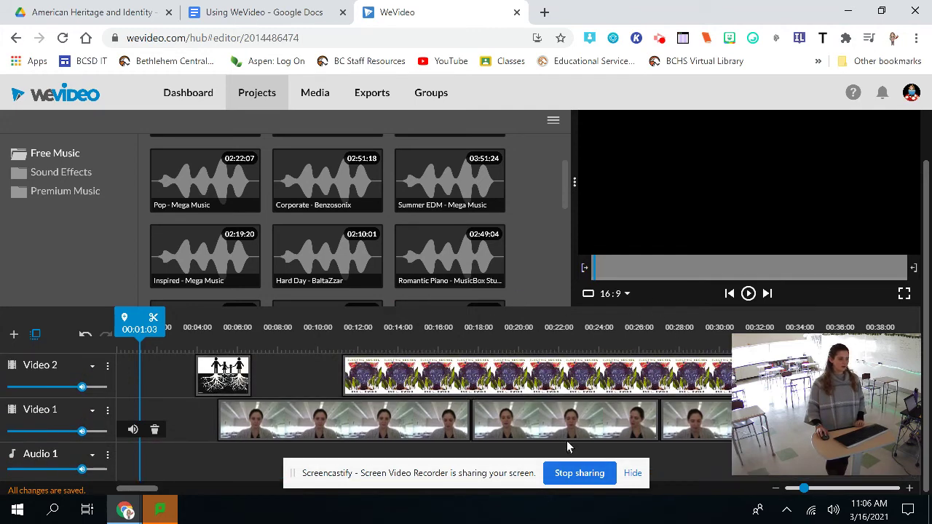
pyautogui.click(344, 380)
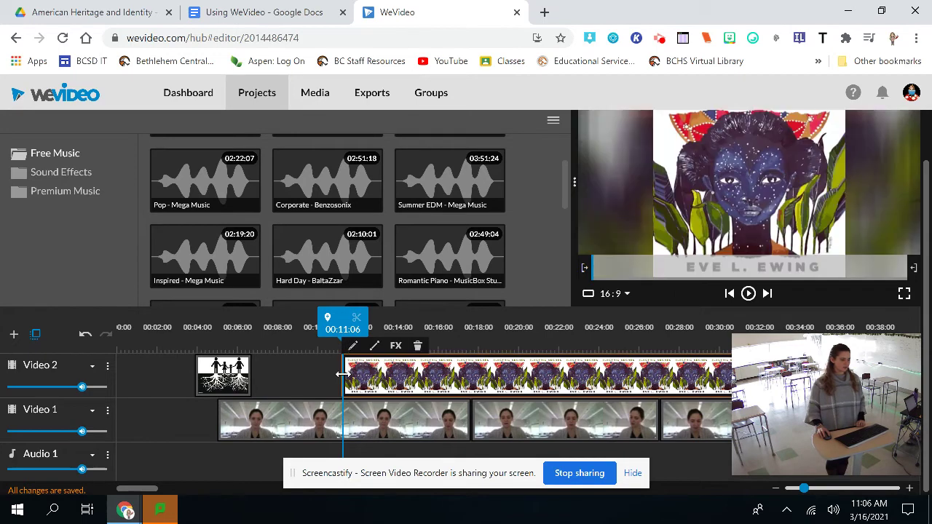
pyautogui.scroll(-1, 75, 462)
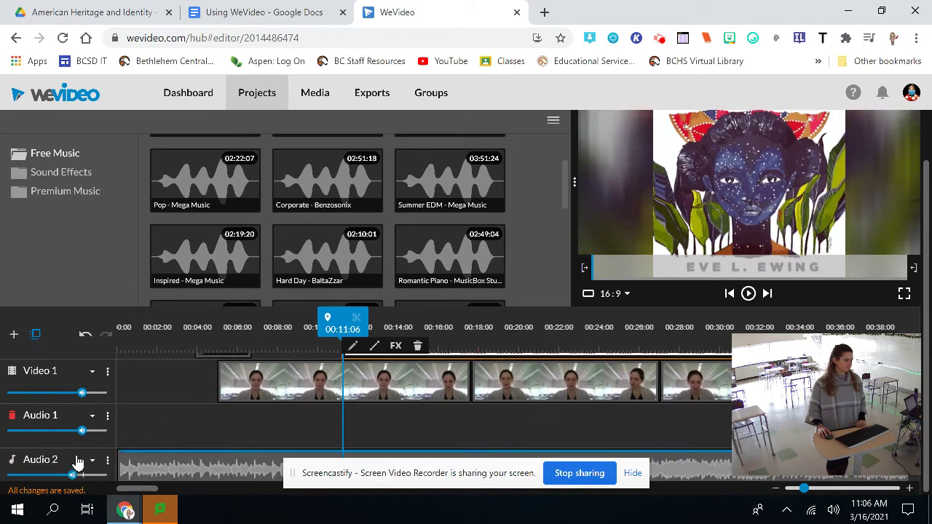
pyautogui.moveTo(68, 464); pyautogui.dragTo(20, 463)
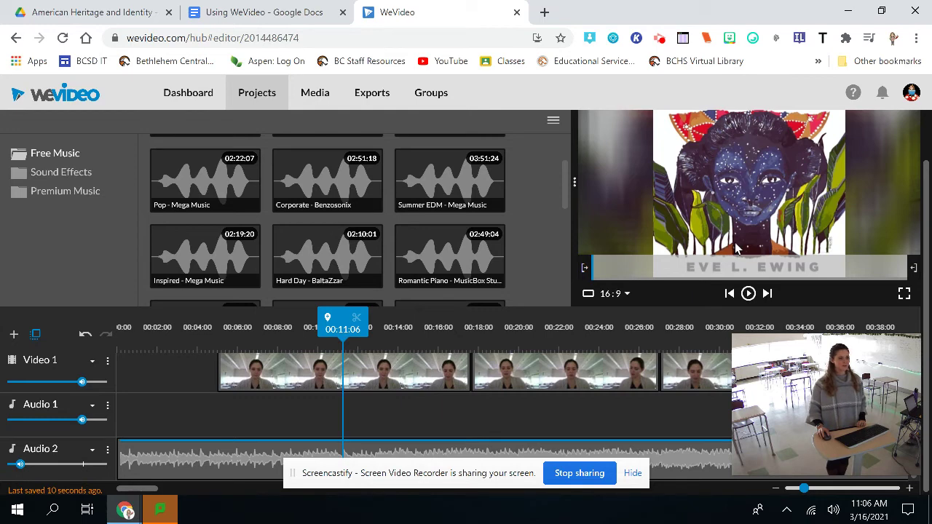
pyautogui.click(748, 294)
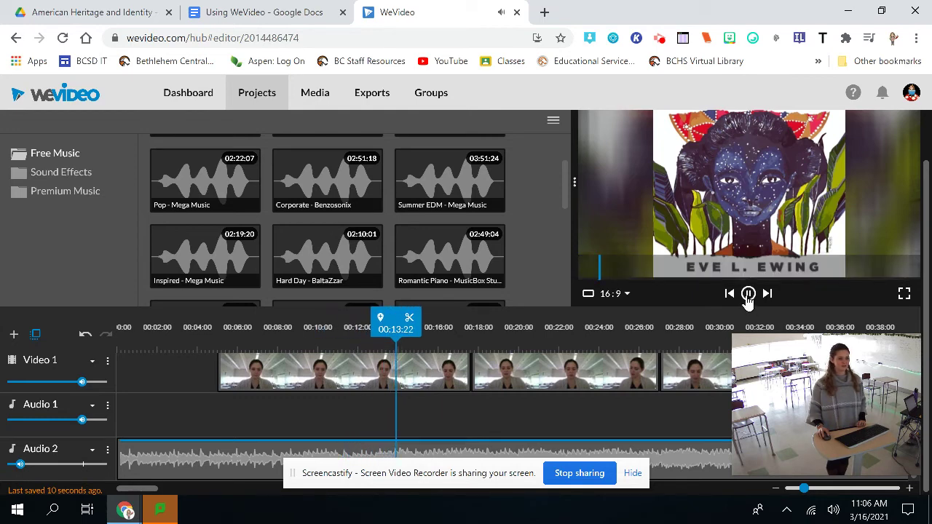
pyautogui.click(748, 294)
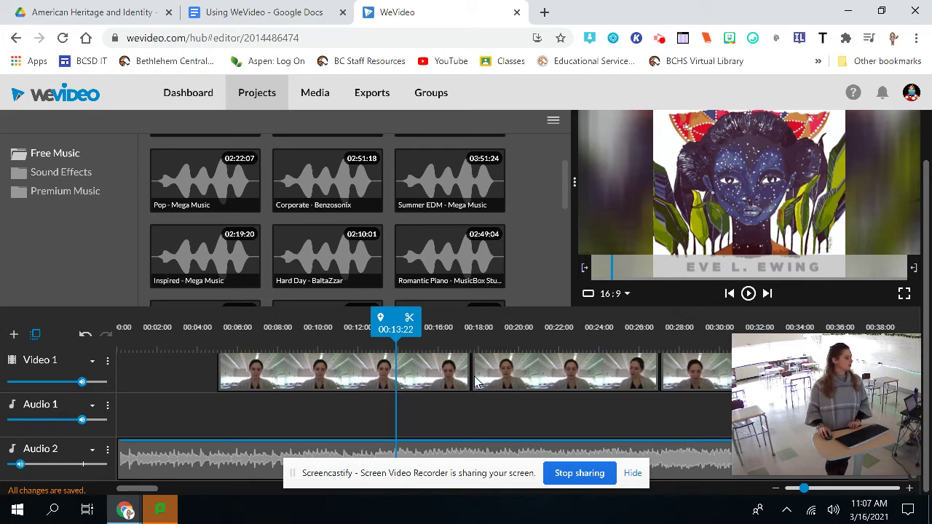
# Step: Shorten the family-roots image clip on Video 2 by trimming its right edge
pyautogui.scroll(1, 366, 440)
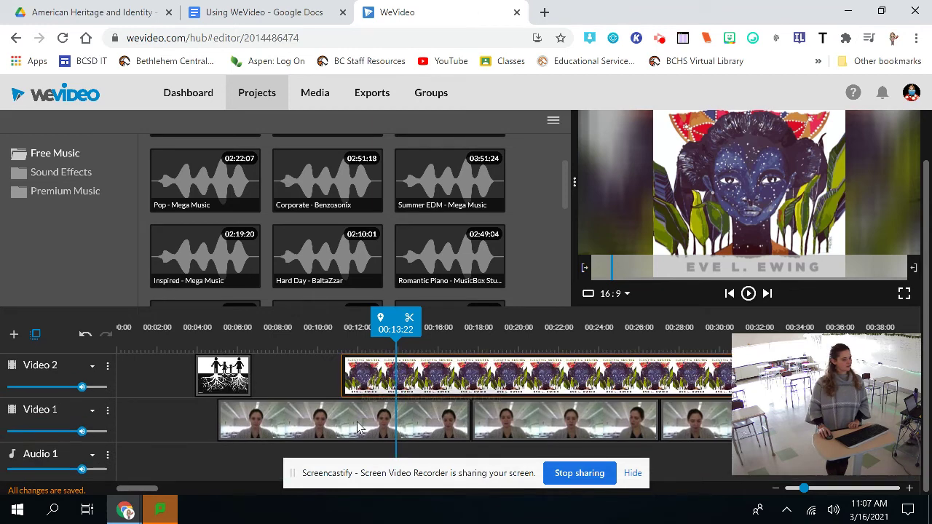
pyautogui.moveTo(247, 386); pyautogui.dragTo(289, 386)
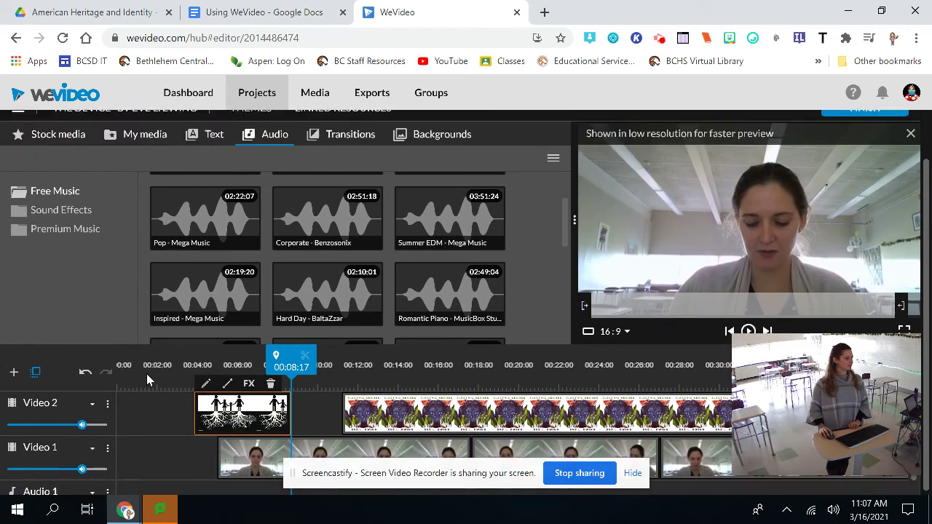
pyautogui.scroll(2, 146, 374)
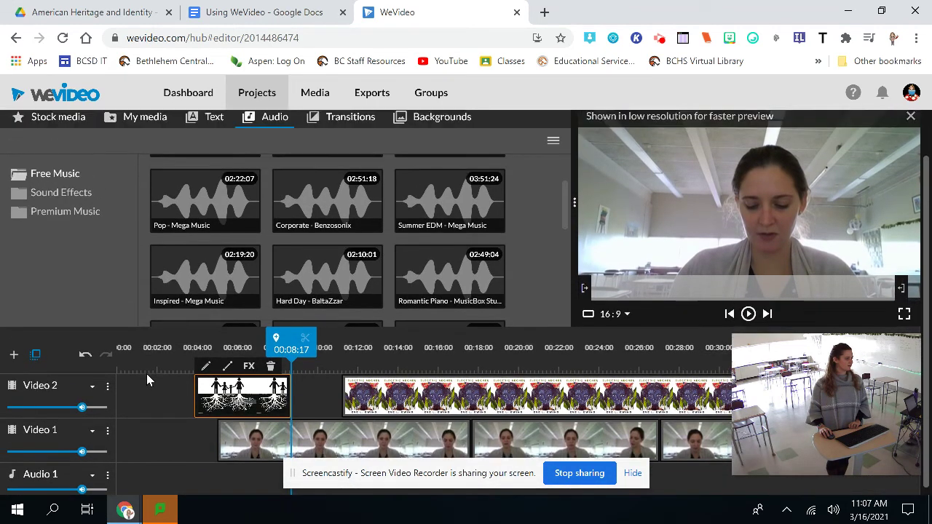
# Step: Add a Cross blur transition to the roots clip's end and preview it
pyautogui.click(340, 153)
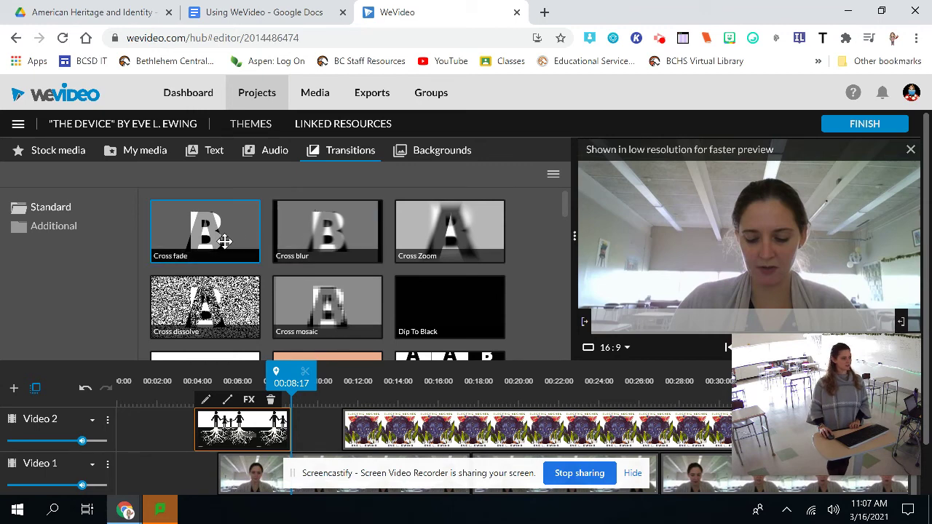
pyautogui.moveTo(329, 244); pyautogui.dragTo(282, 431)
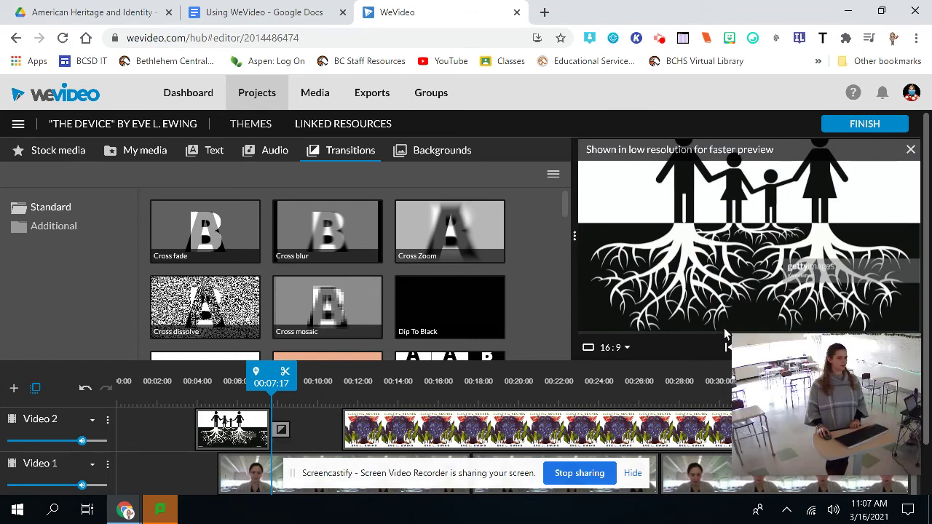
pyautogui.scroll(-2, 728, 308)
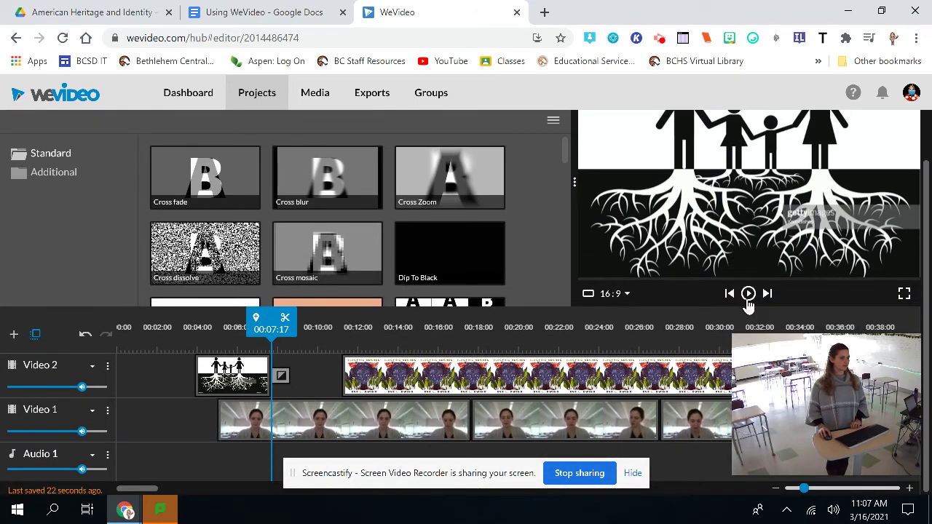
pyautogui.click(748, 297)
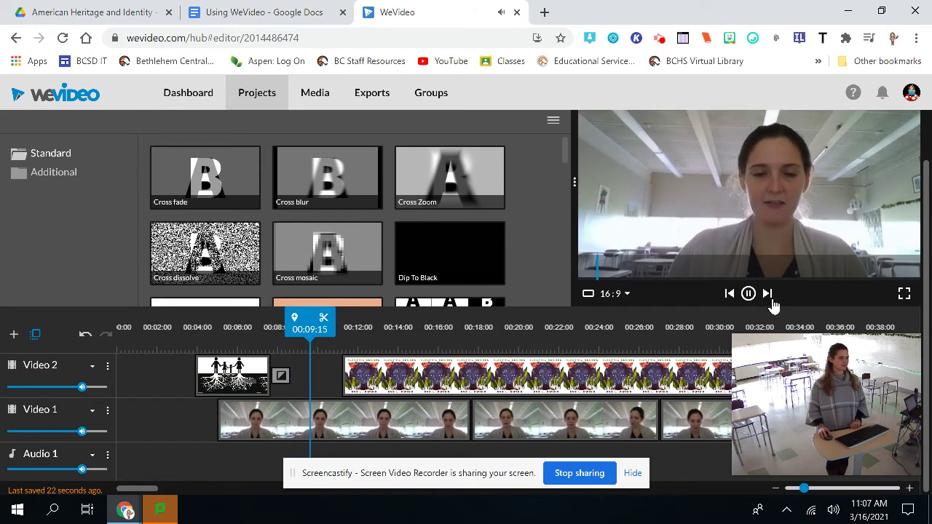
pyautogui.click(757, 297)
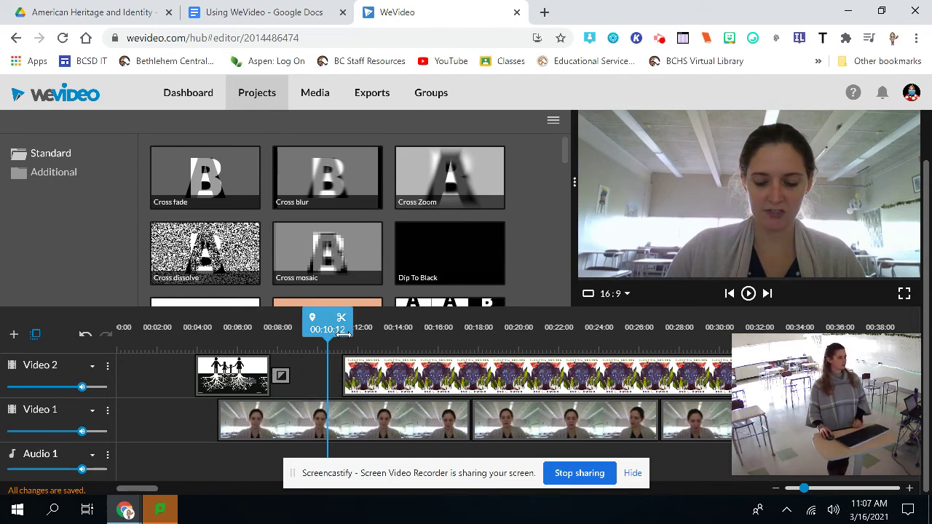
# Step: Bring up the Using WeVideo guide at step 4, 'Finishing your video'
pyautogui.click(324, 8)
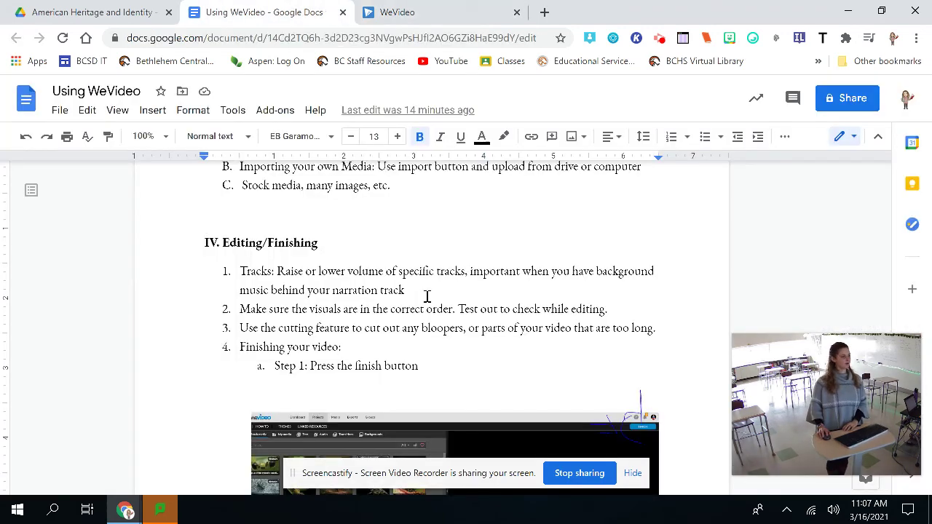
pyautogui.scroll(-1, 428, 297)
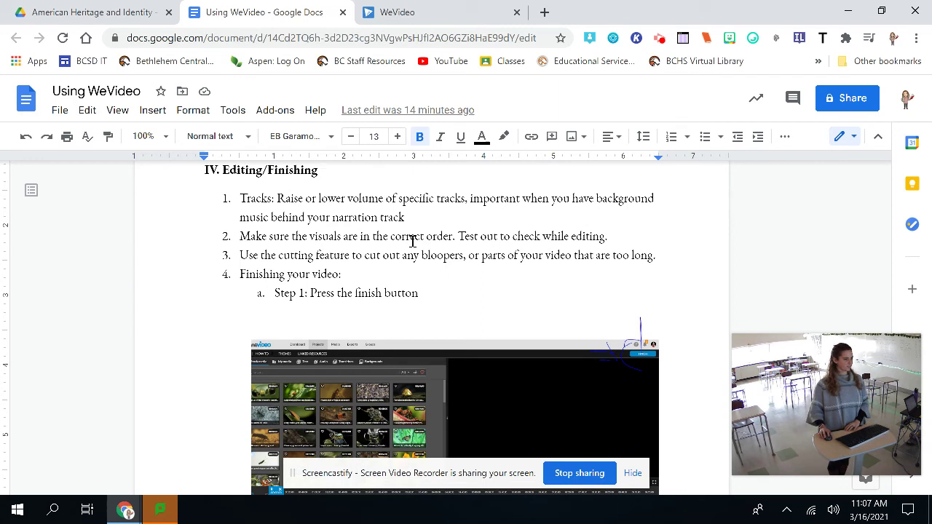
pyautogui.scroll(-1, 412, 241)
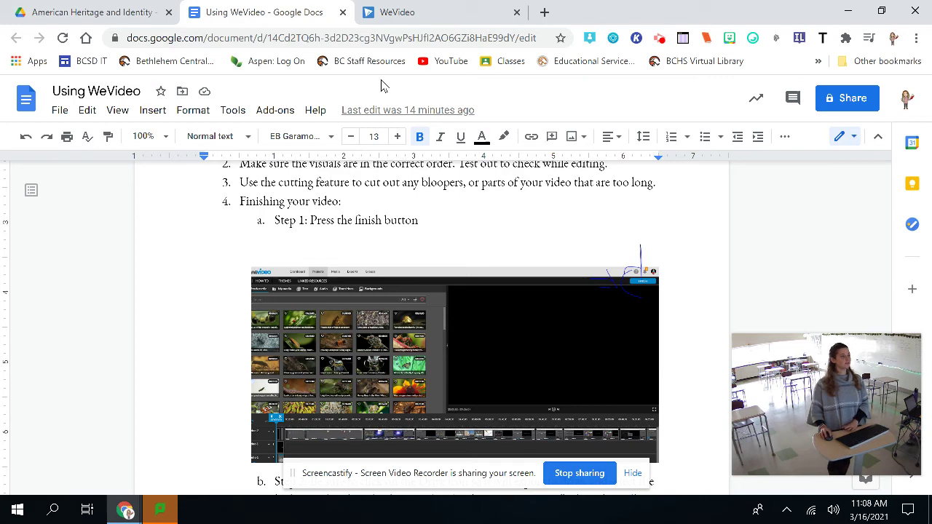
# Step: Open the project's Finish settings in WeVideo and choose HD 1280x720 resolution
pyautogui.click(429, 11)
pyautogui.scroll(1, 614, 327)
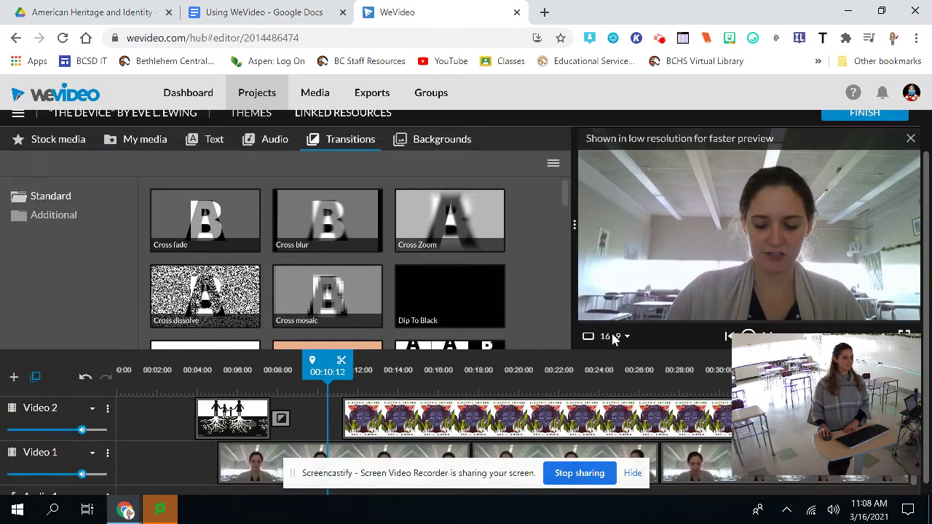
pyautogui.click(860, 136)
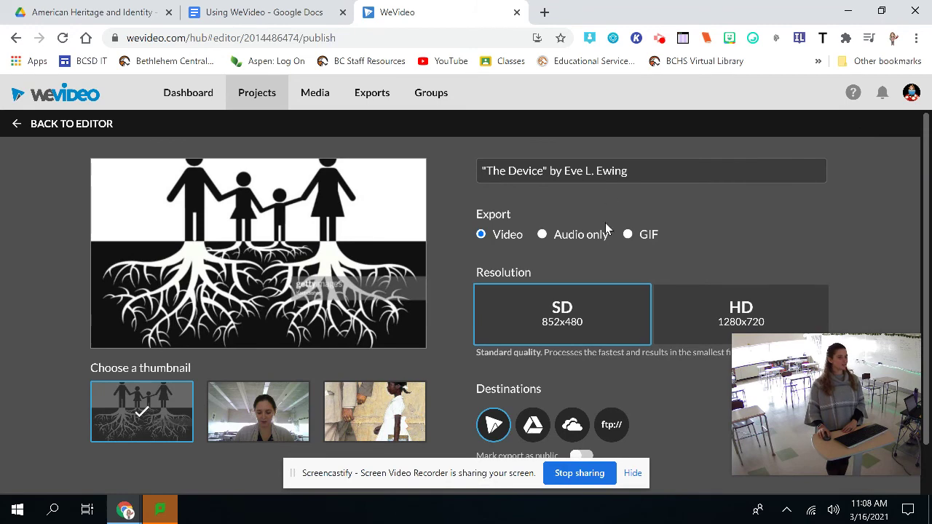
pyautogui.click(706, 327)
# Step: Select Google Drive as the export destination and locate the EXPORT button
pyautogui.scroll(-1, 694, 402)
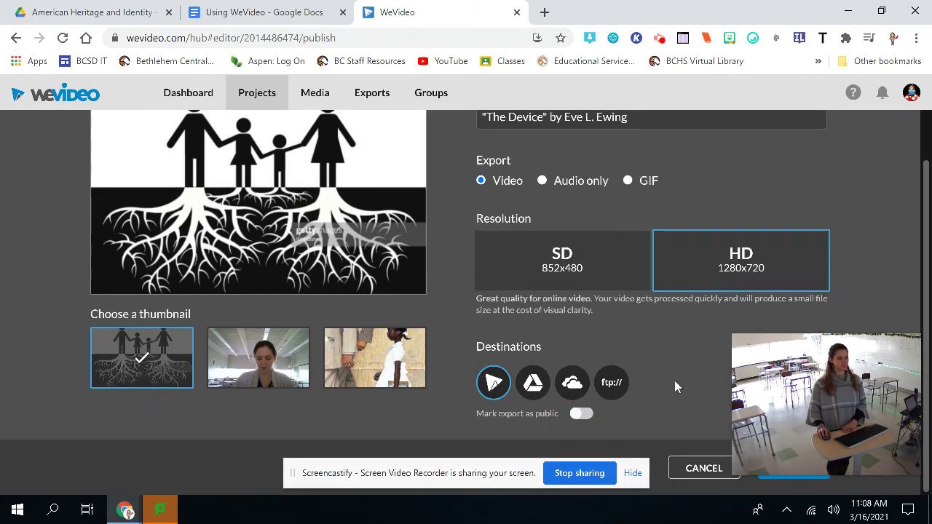
pyautogui.click(534, 383)
pyautogui.click(573, 386)
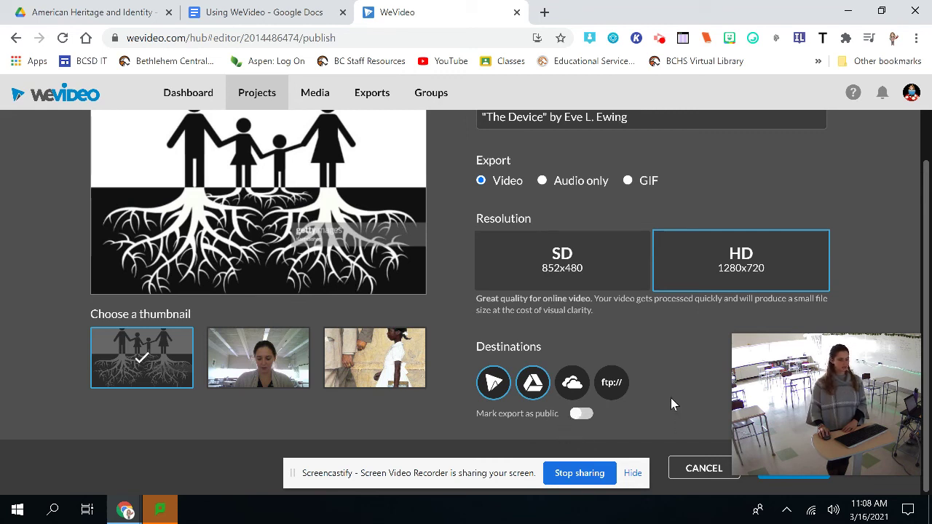
pyautogui.scroll(1, 696, 395)
pyautogui.scroll(-1, 696, 395)
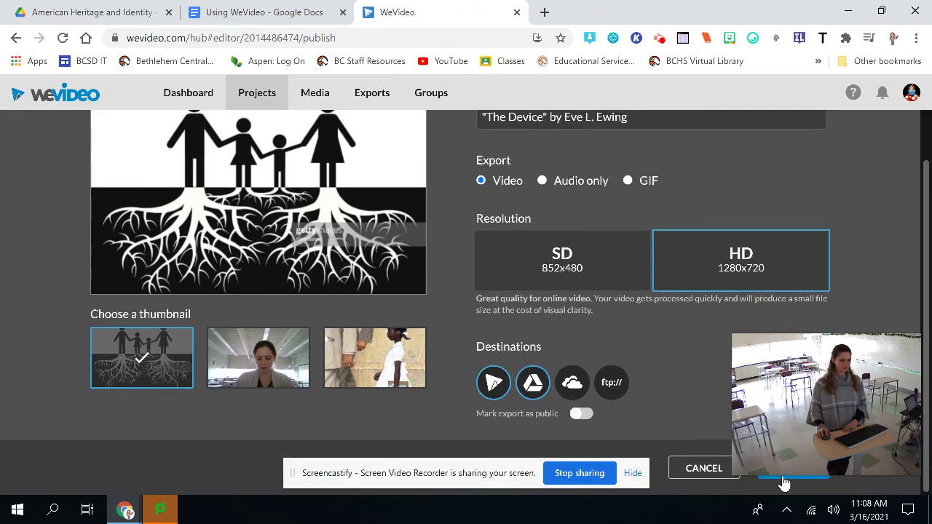
pyautogui.moveTo(790, 449); pyautogui.dragTo(793, 316)
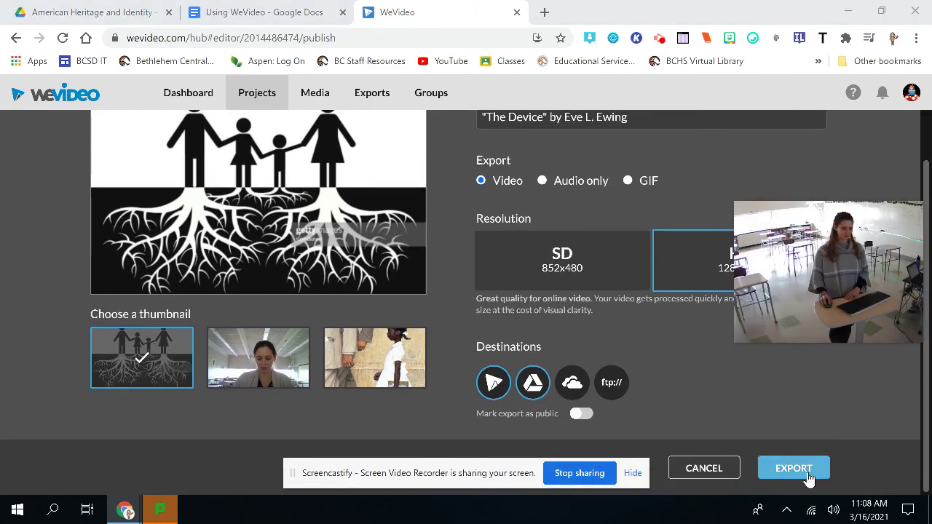